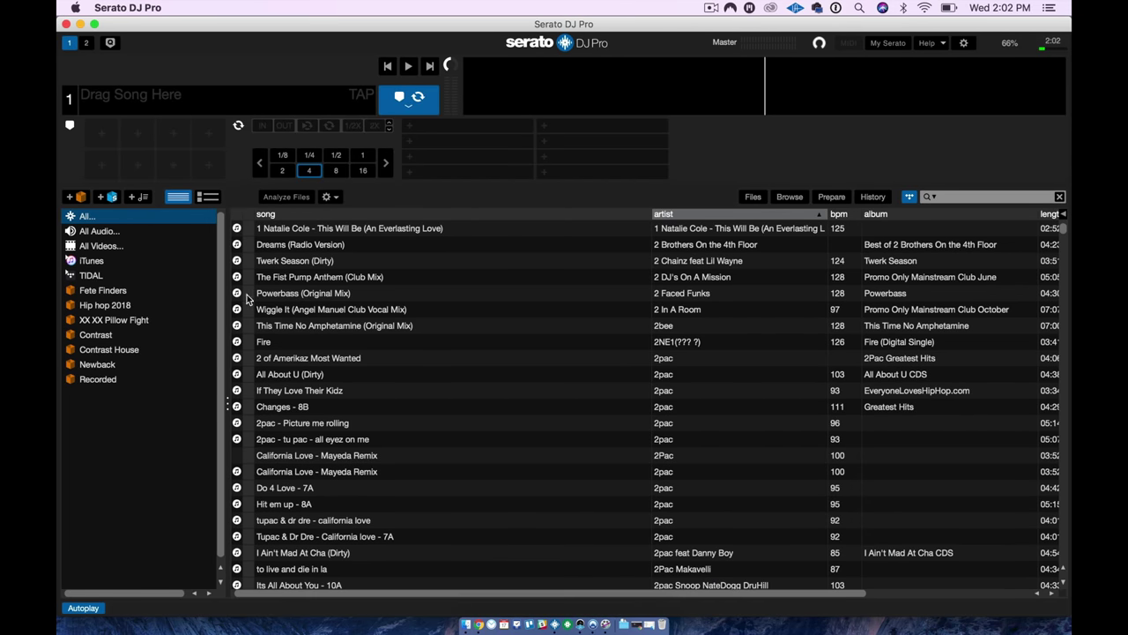
# Step: Expand TIDAL in the sidebar and open its My DJ Music playlist
pyautogui.click(91, 276)
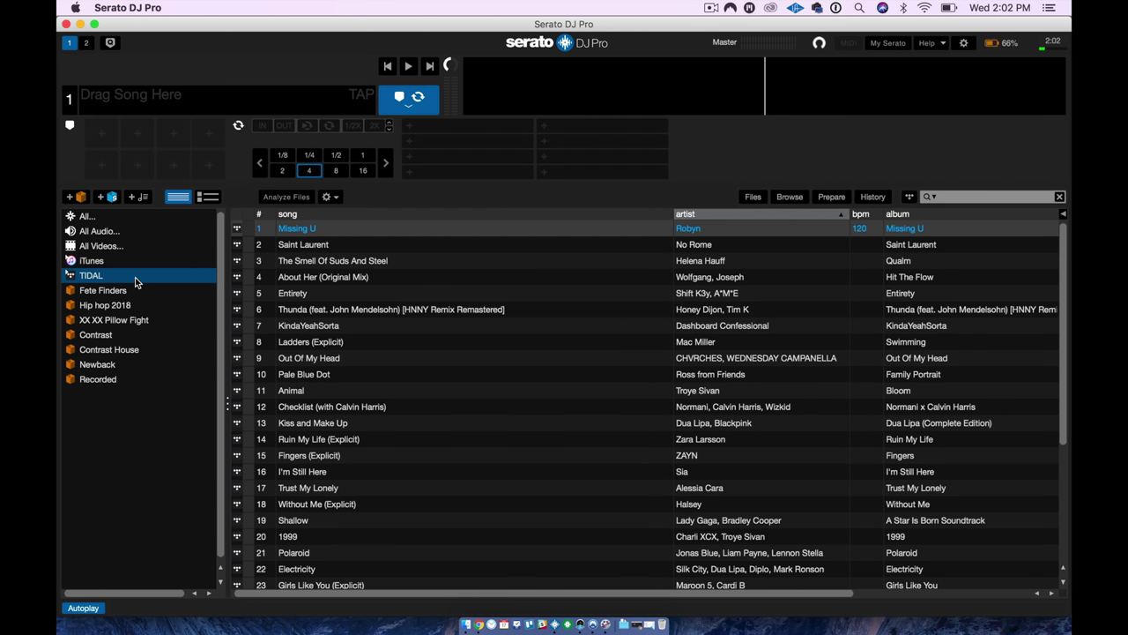
pyautogui.scroll(-5, 388, 331)
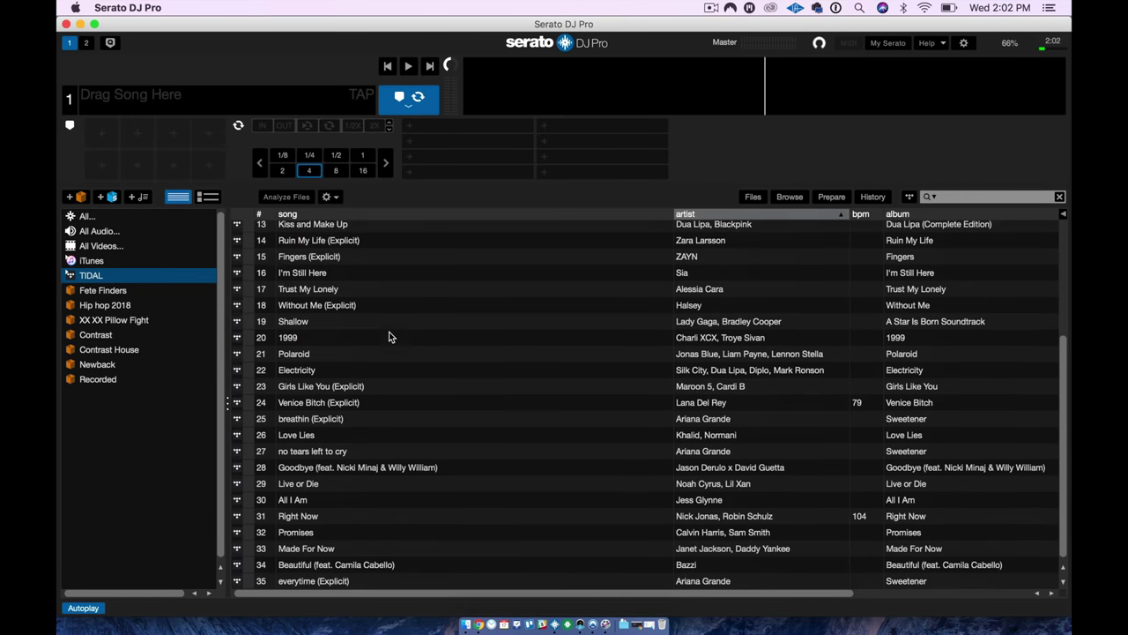
pyautogui.scroll(5, 389, 332)
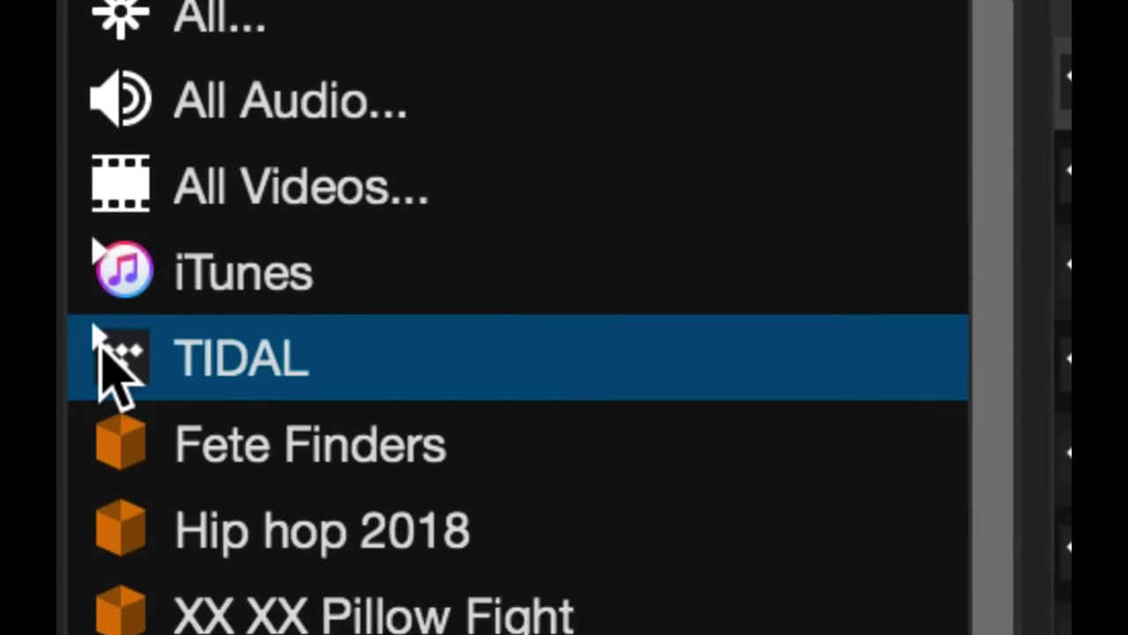
pyautogui.click(68, 275)
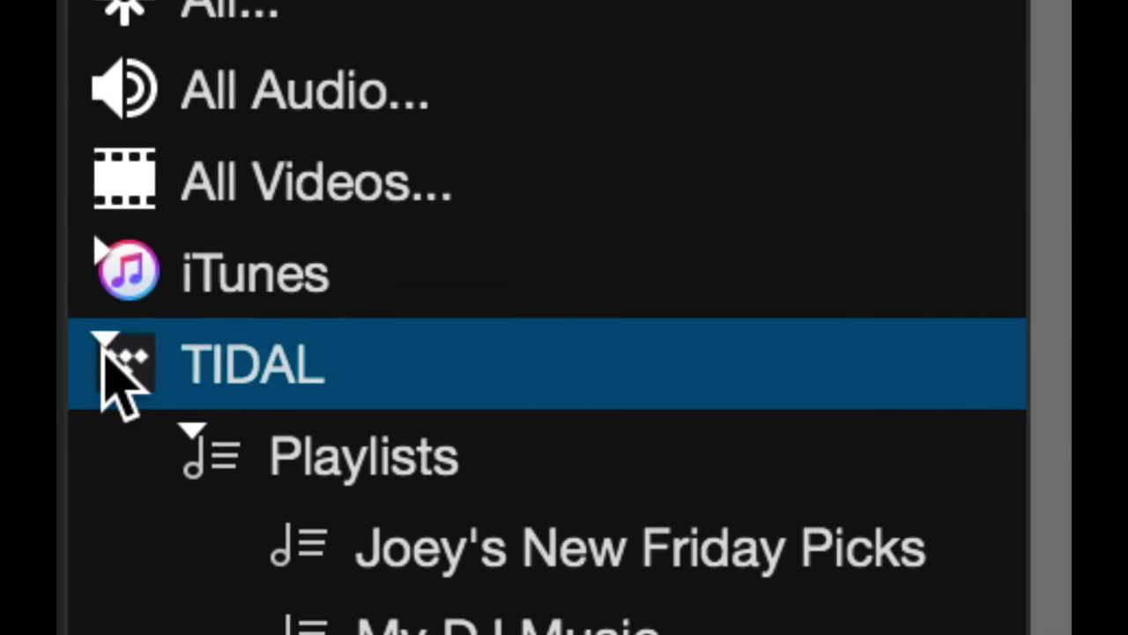
pyautogui.click(804, 545)
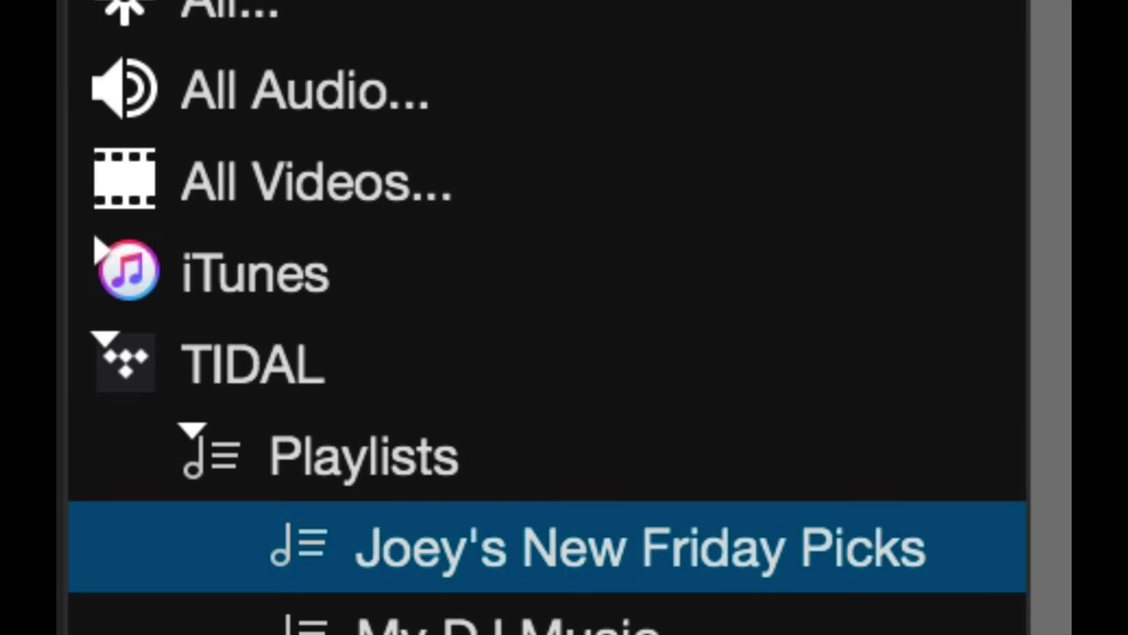
pyautogui.click(522, 626)
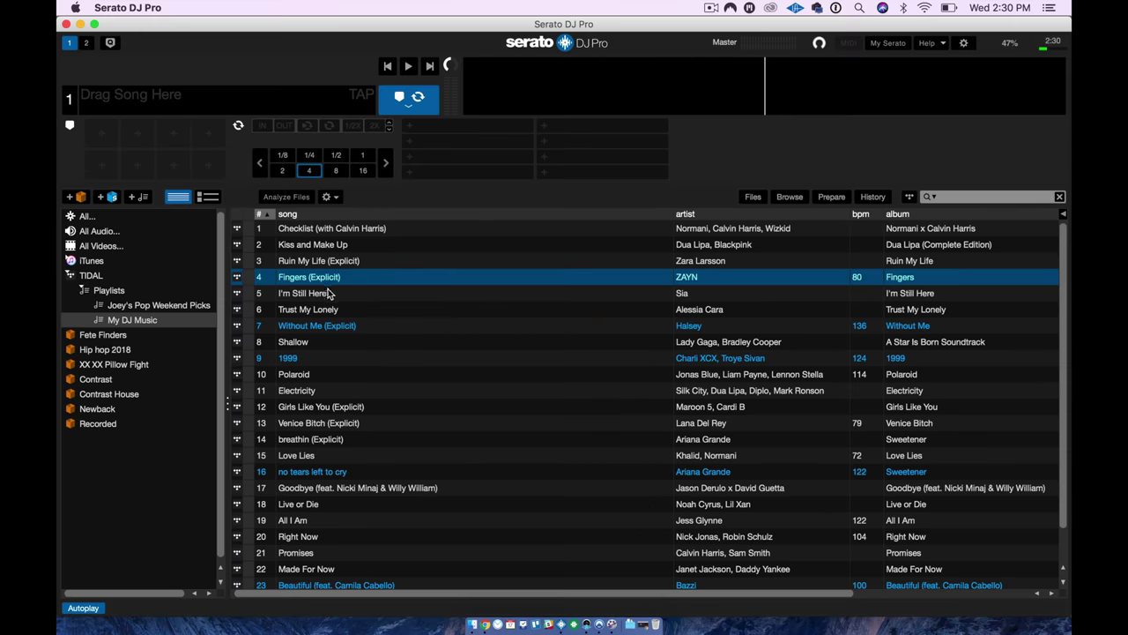
# Step: Audition Fingers, Kiss and Make Up, then Girls Like You (Explicit) on deck 1, then pause
pyautogui.moveTo(310, 284); pyautogui.dragTo(524, 94)
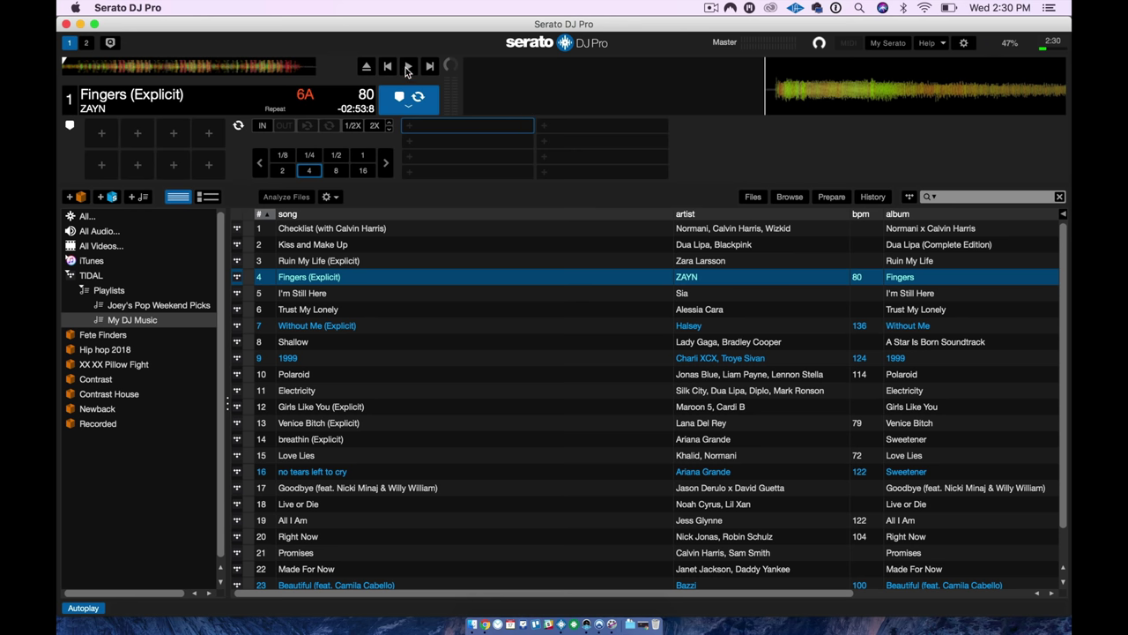
pyautogui.click(407, 68)
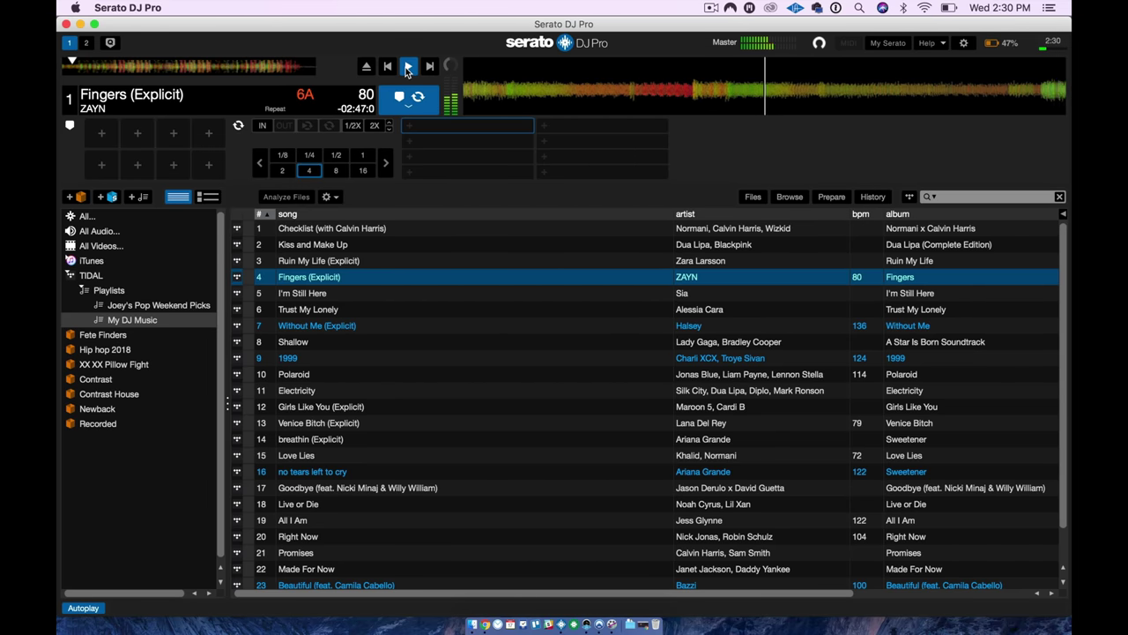
pyautogui.moveTo(335, 253); pyautogui.dragTo(863, 101)
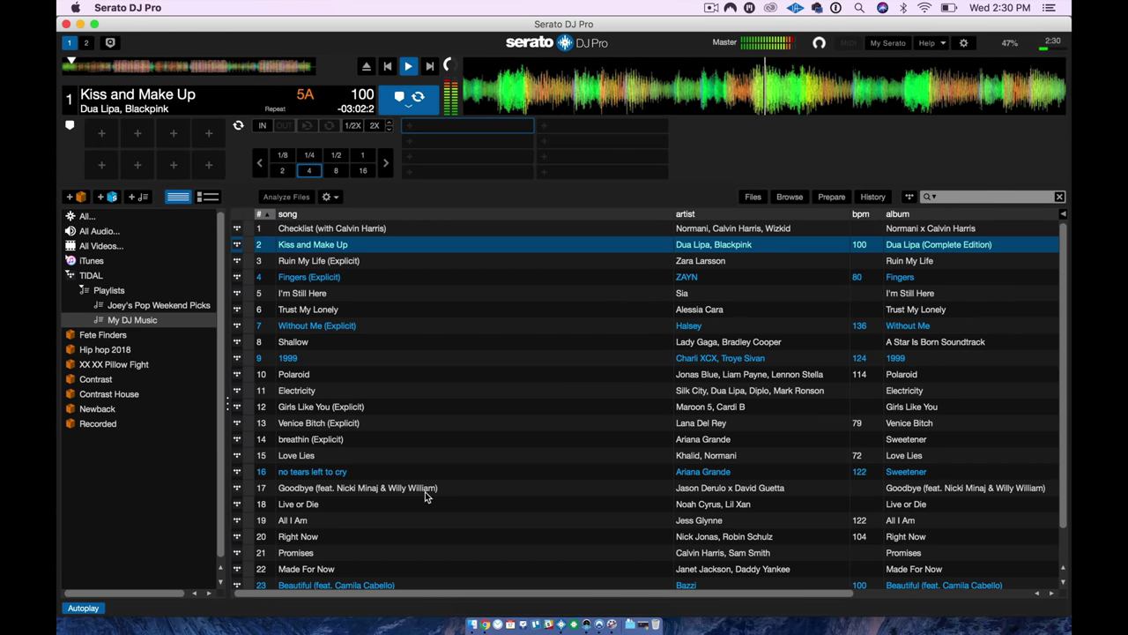
pyautogui.moveTo(379, 416); pyautogui.dragTo(588, 88)
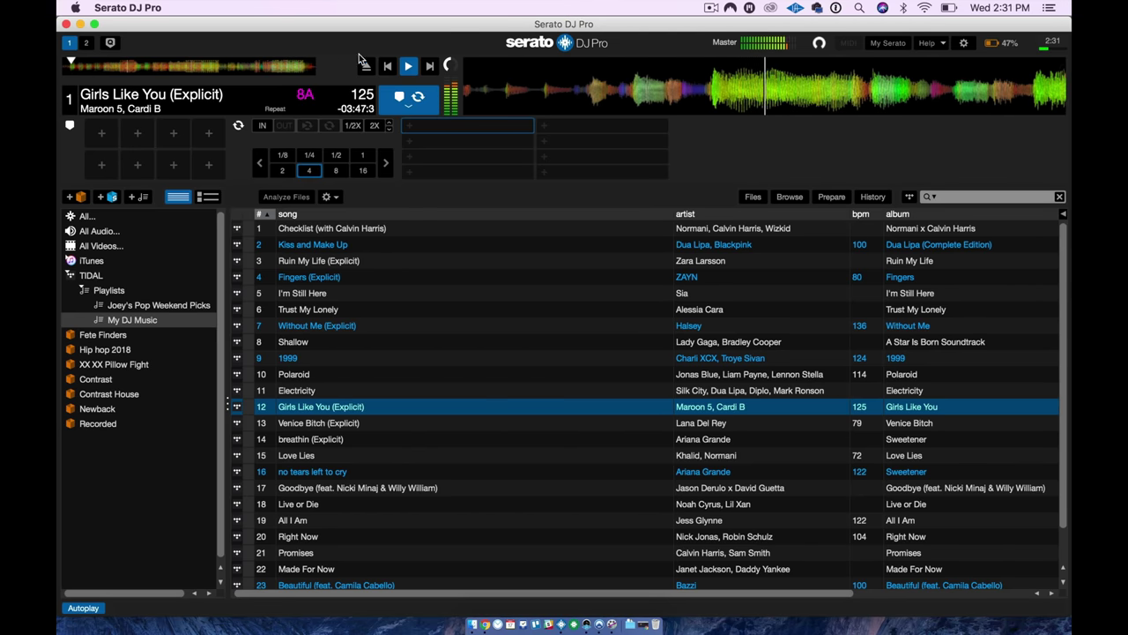
pyautogui.click(409, 68)
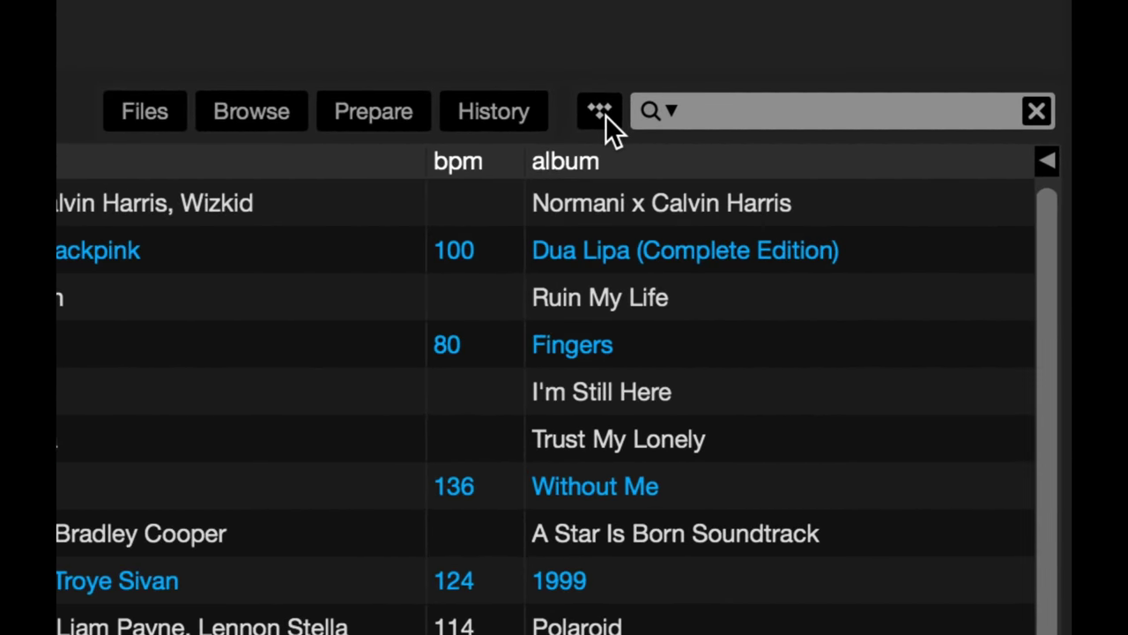
# Step: Search TIDAL for 'nicki minaj roman', then play and stop Roman Holiday (Explicit) on deck 1
pyautogui.click(600, 111)
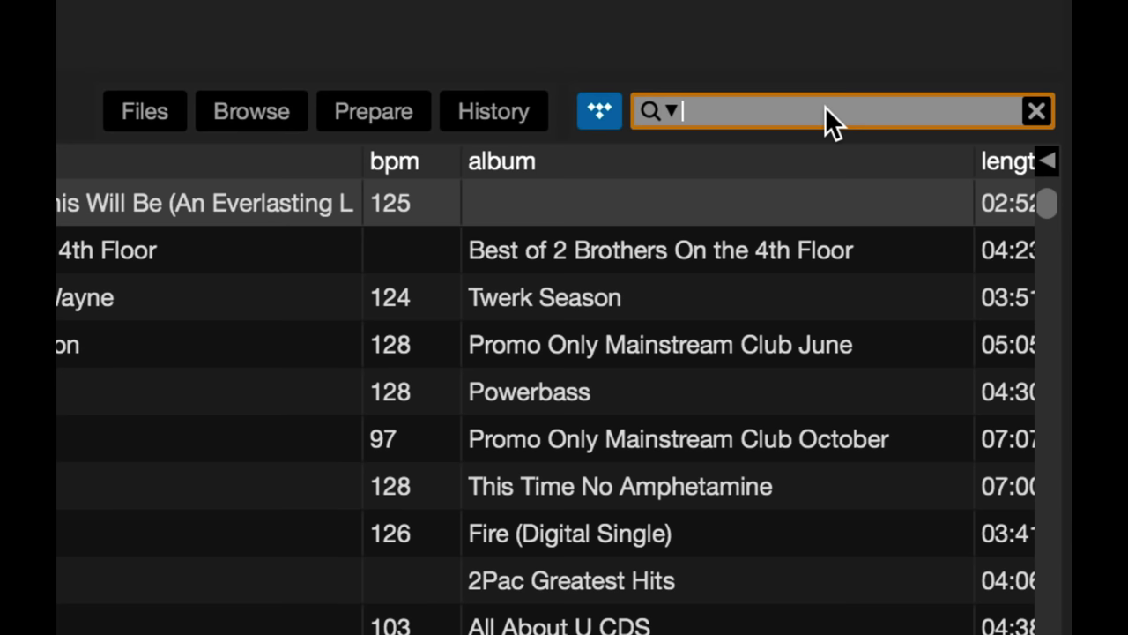
pyautogui.write('nicki minaj')
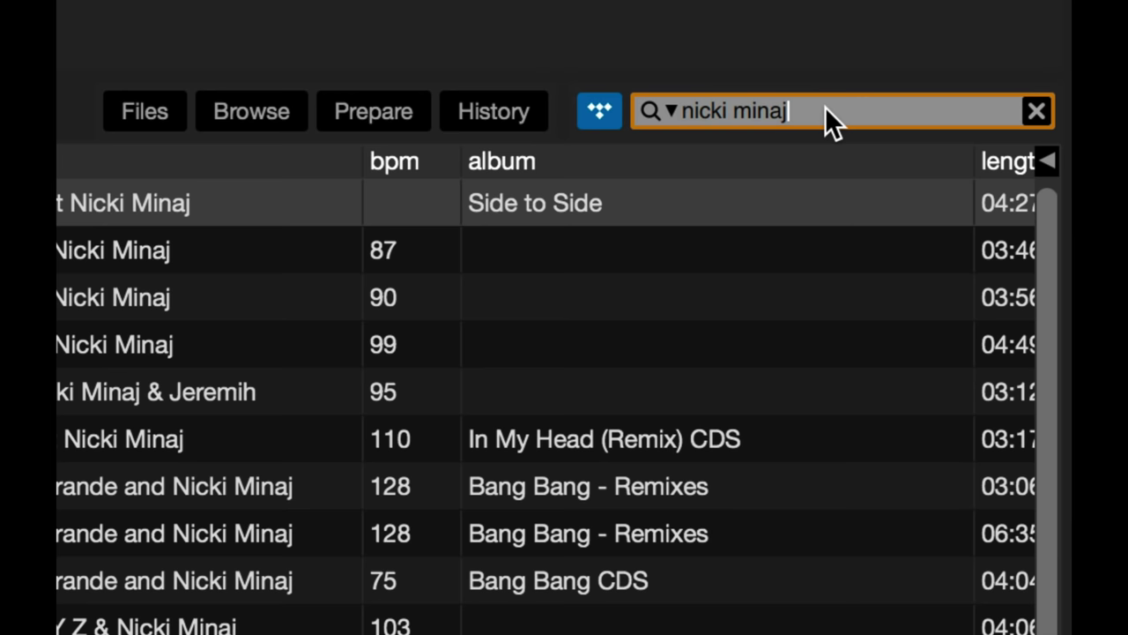
pyautogui.write(' roman')
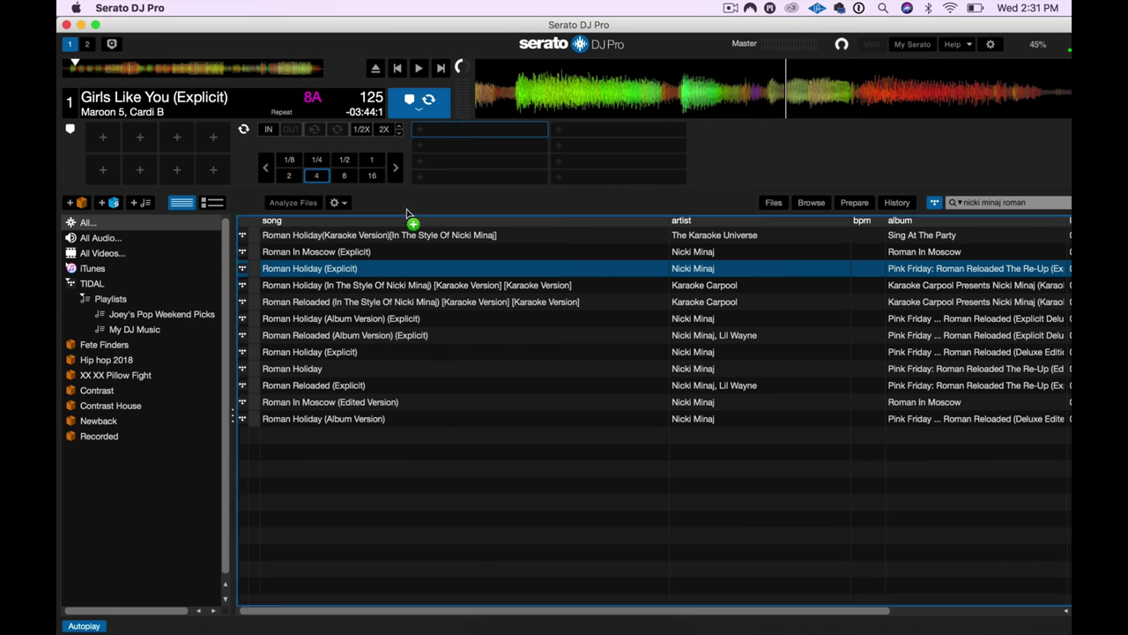
pyautogui.moveTo(309, 268); pyautogui.dragTo(505, 102)
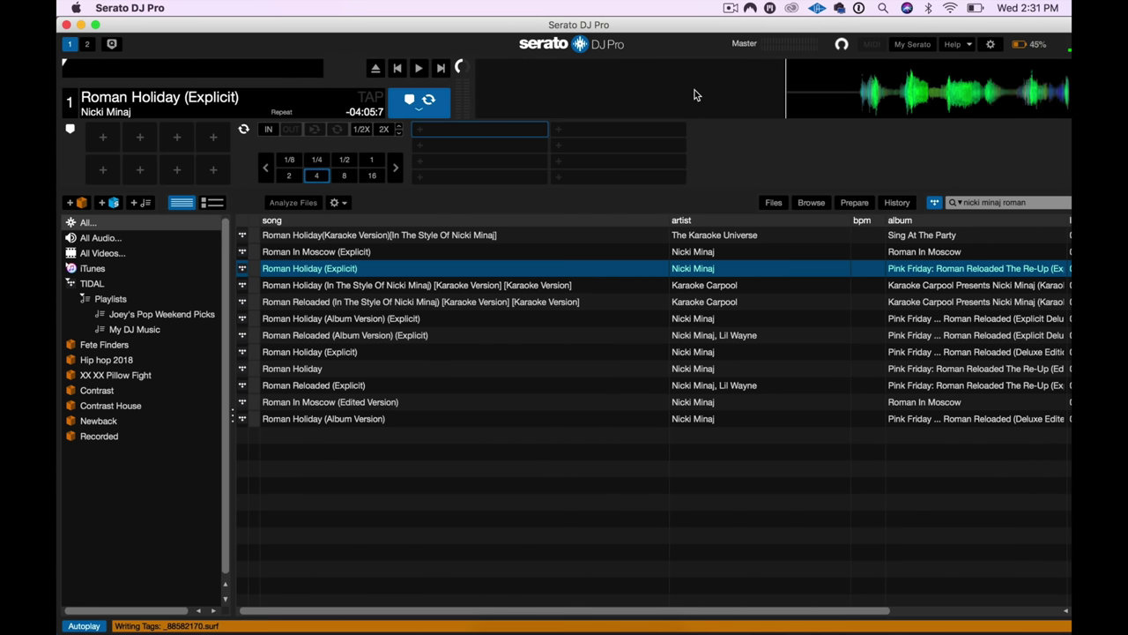
pyautogui.click(418, 68)
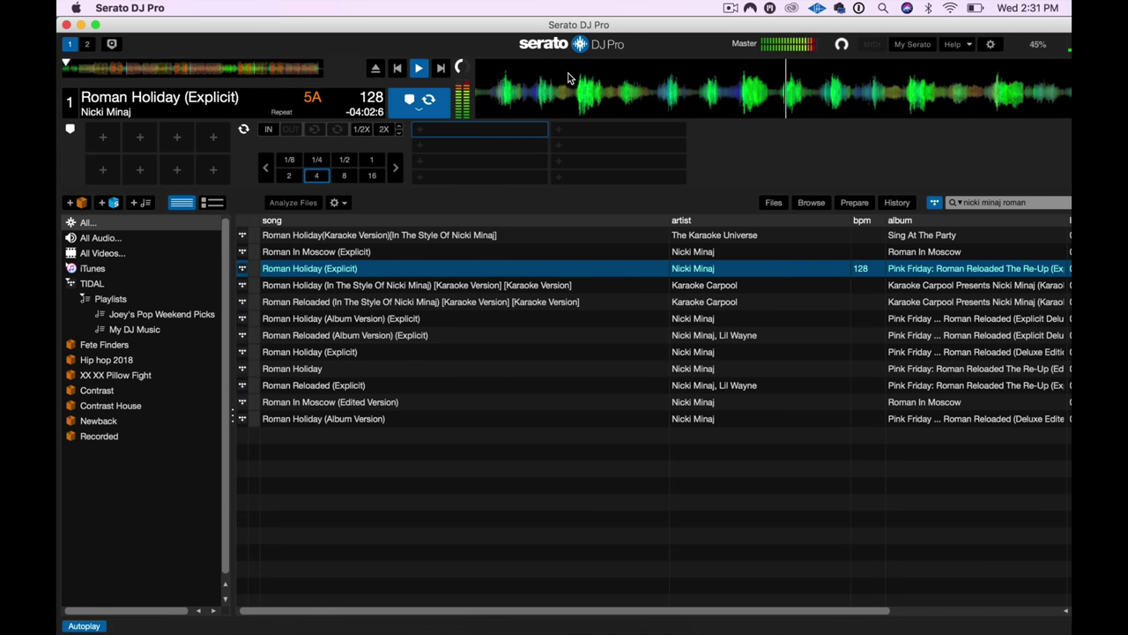
pyautogui.click(419, 70)
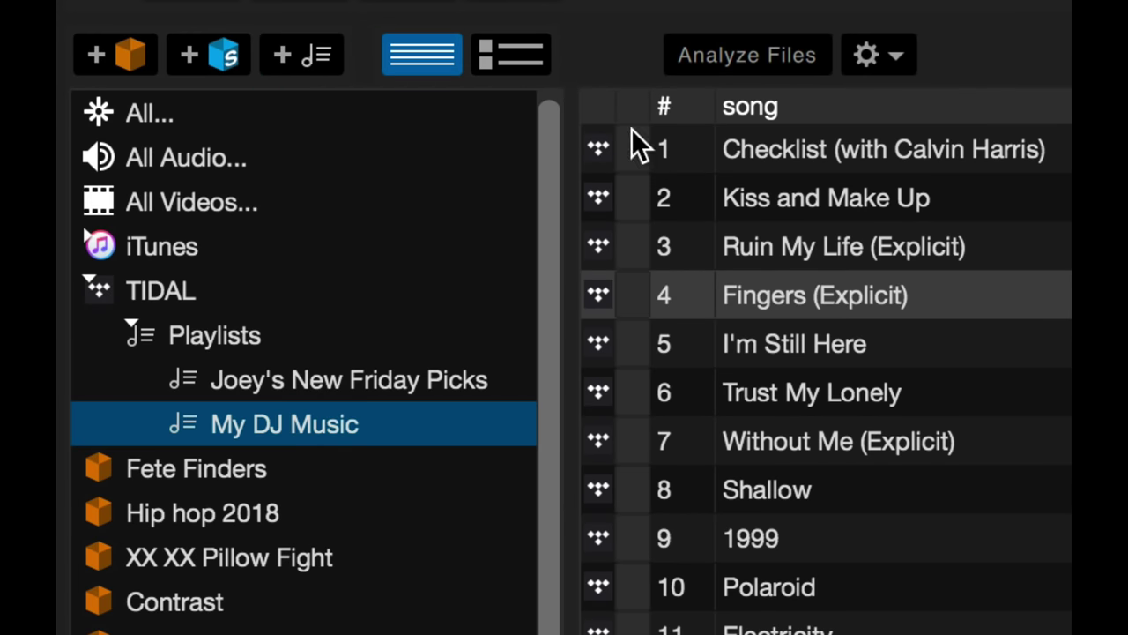
# Step: Add a new TIDAL playlist and name it 'House Picks'
pyautogui.click(285, 475)
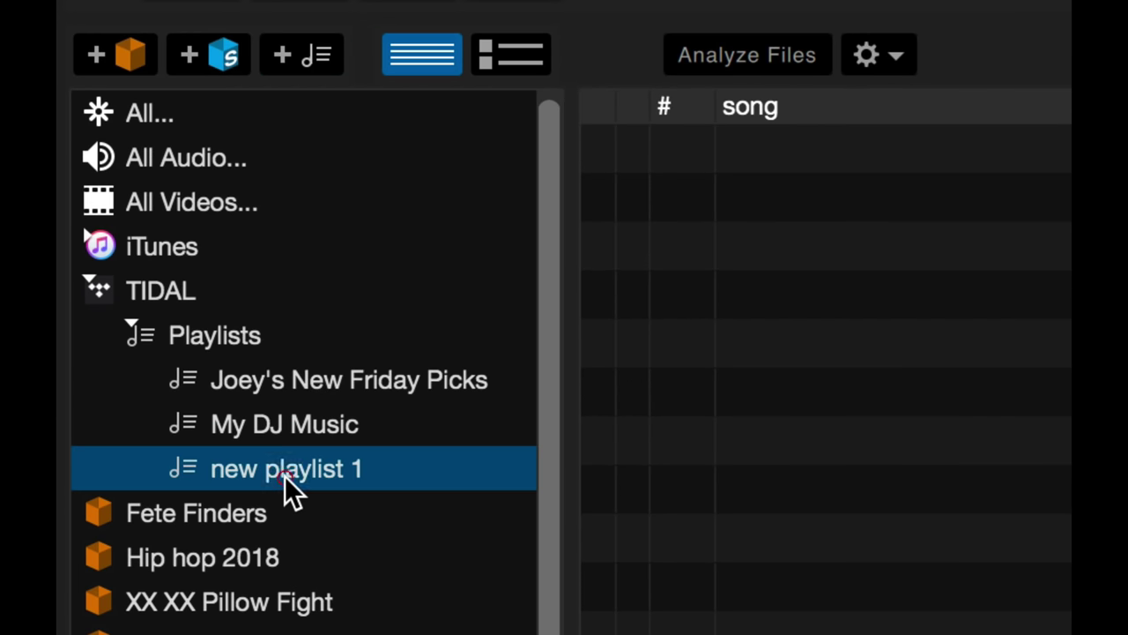
pyautogui.click(284, 475)
pyautogui.write('House P')
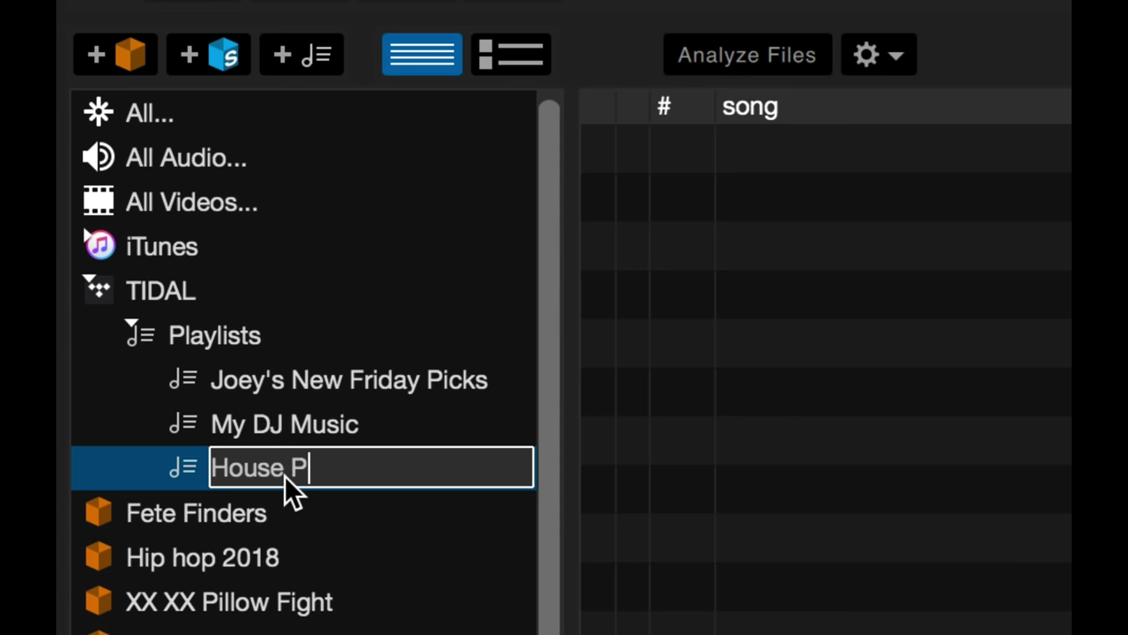
pyautogui.write('icks')
pyautogui.press('Return')
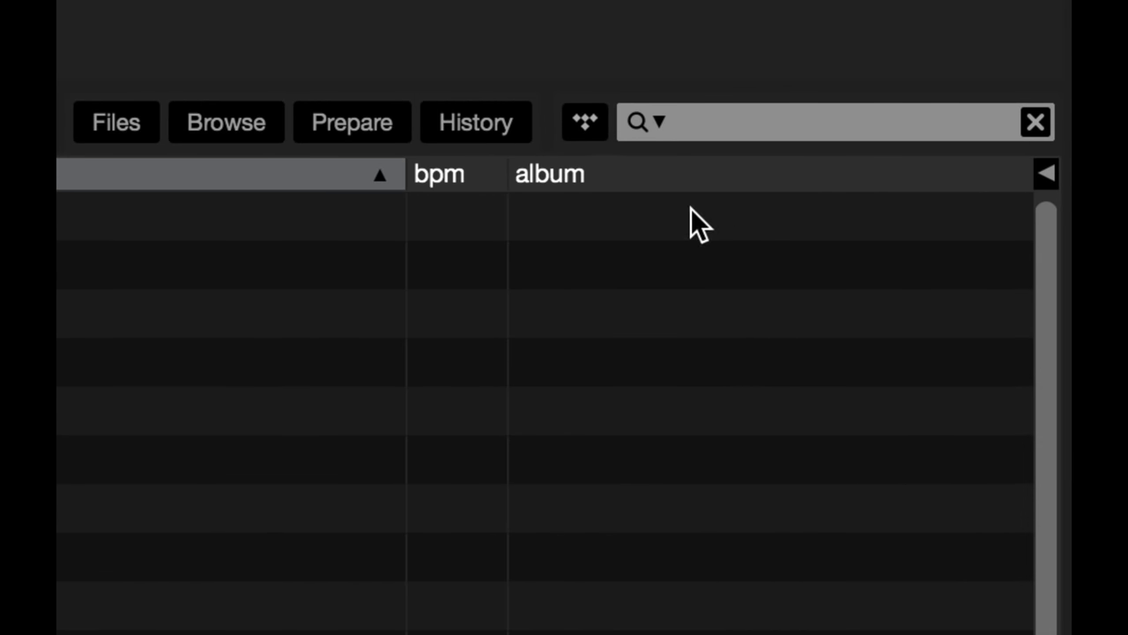
# Step: Search TIDAL for 'disclosure', browse the results, then refine the search to 'disclosure latch'
pyautogui.click(589, 125)
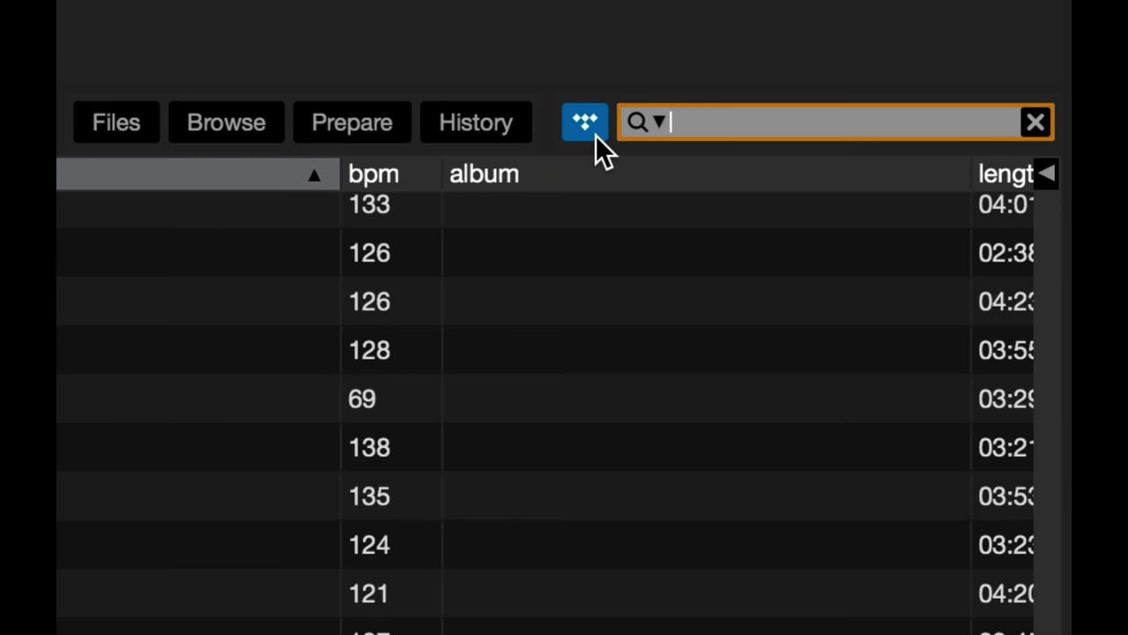
pyautogui.write('disclosure')
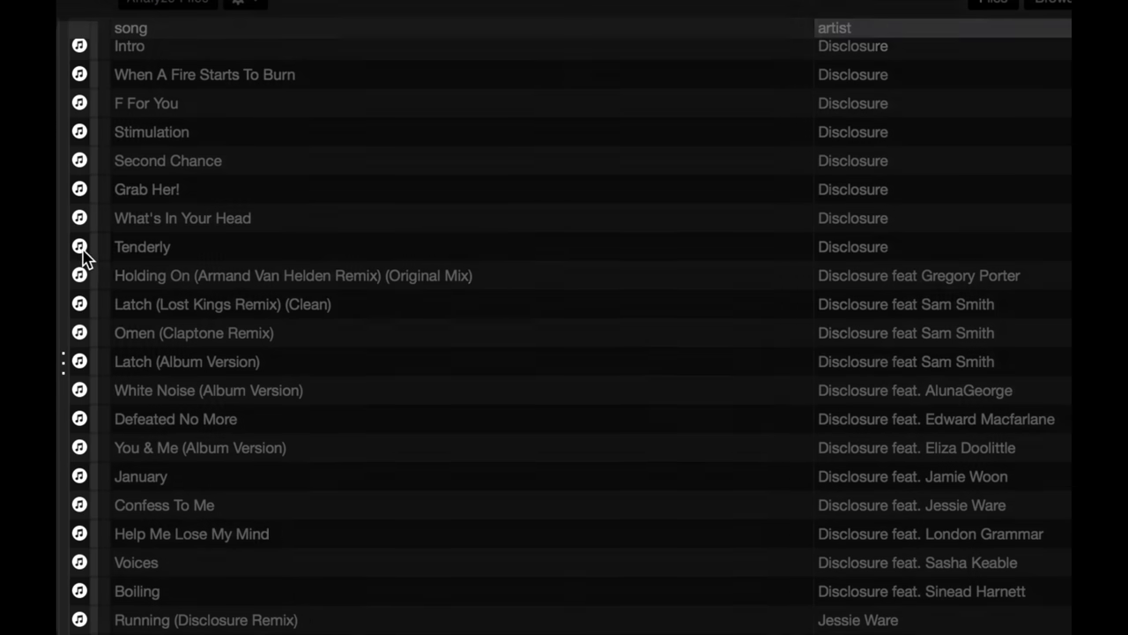
pyautogui.scroll(-5, 284, 343)
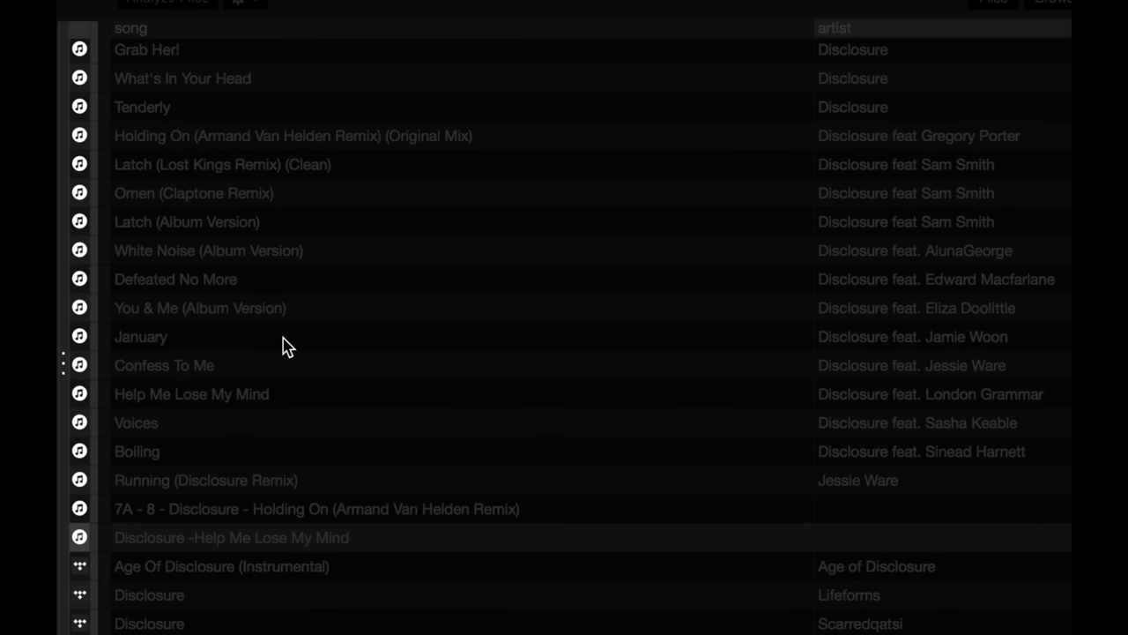
pyautogui.scroll(-4, 284, 344)
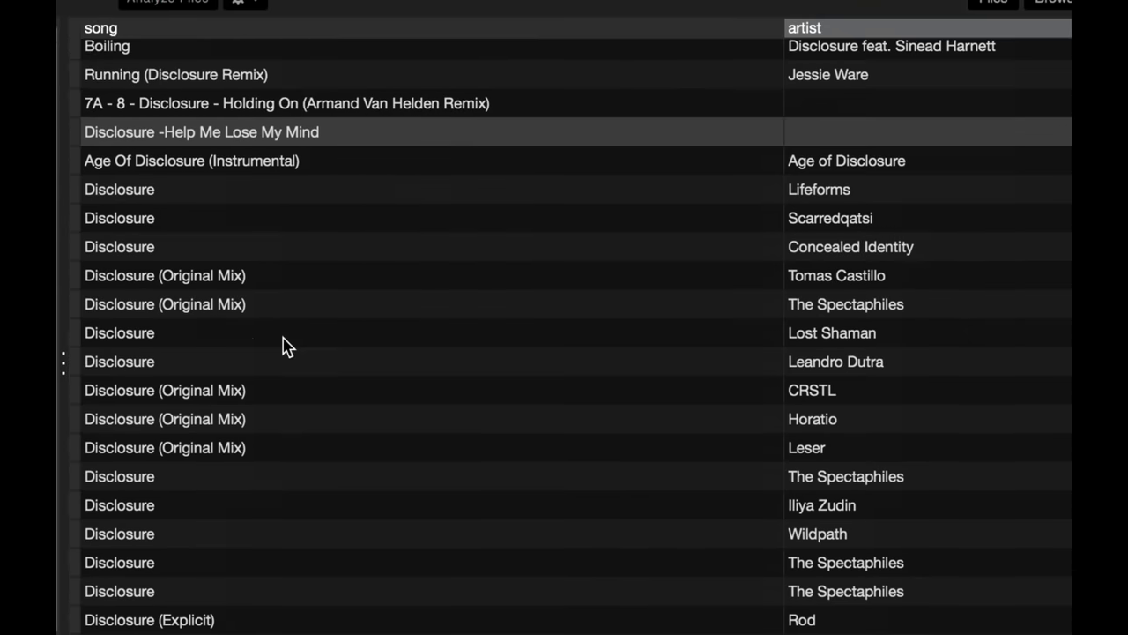
pyautogui.scroll(-1, 284, 343)
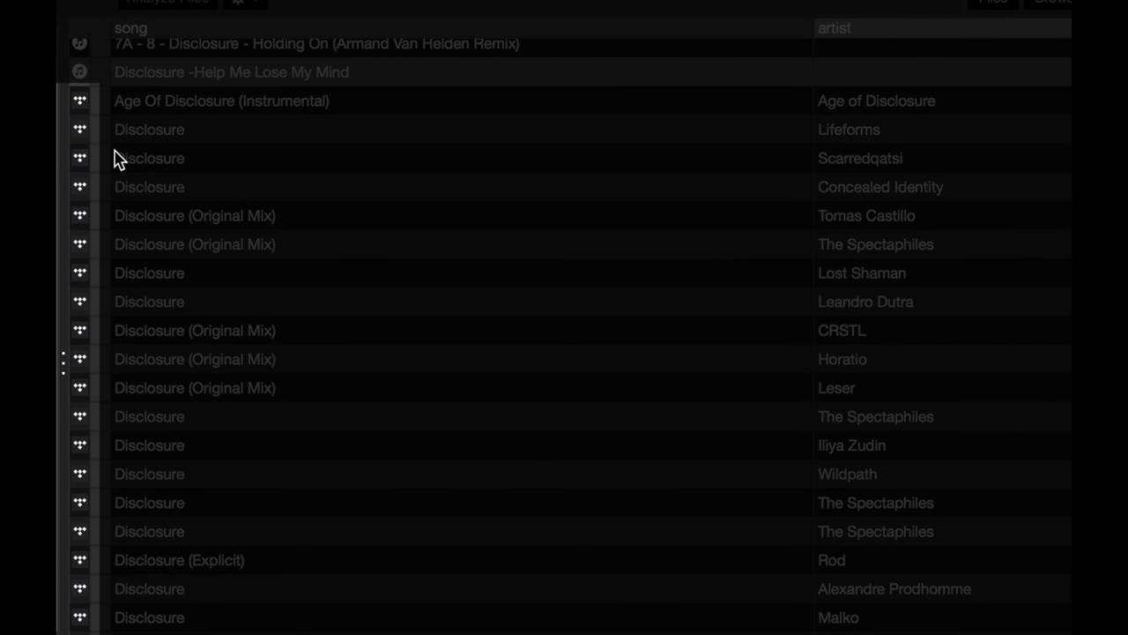
pyautogui.scroll(-1, 335, 300)
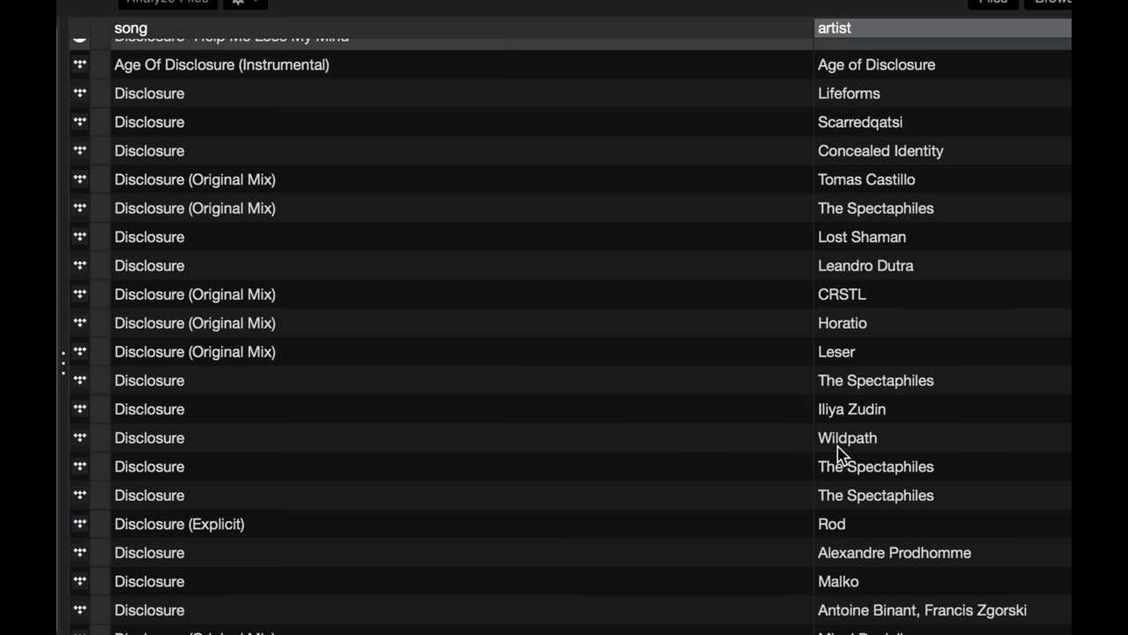
pyautogui.scroll(-10, 844, 444)
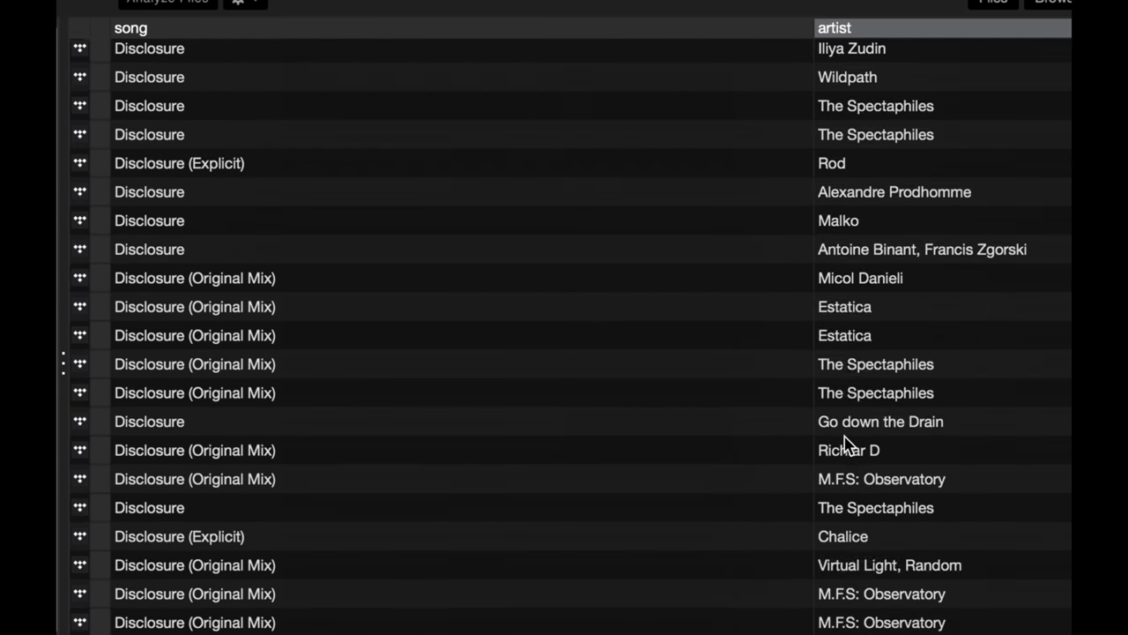
pyautogui.scroll(-15, 844, 444)
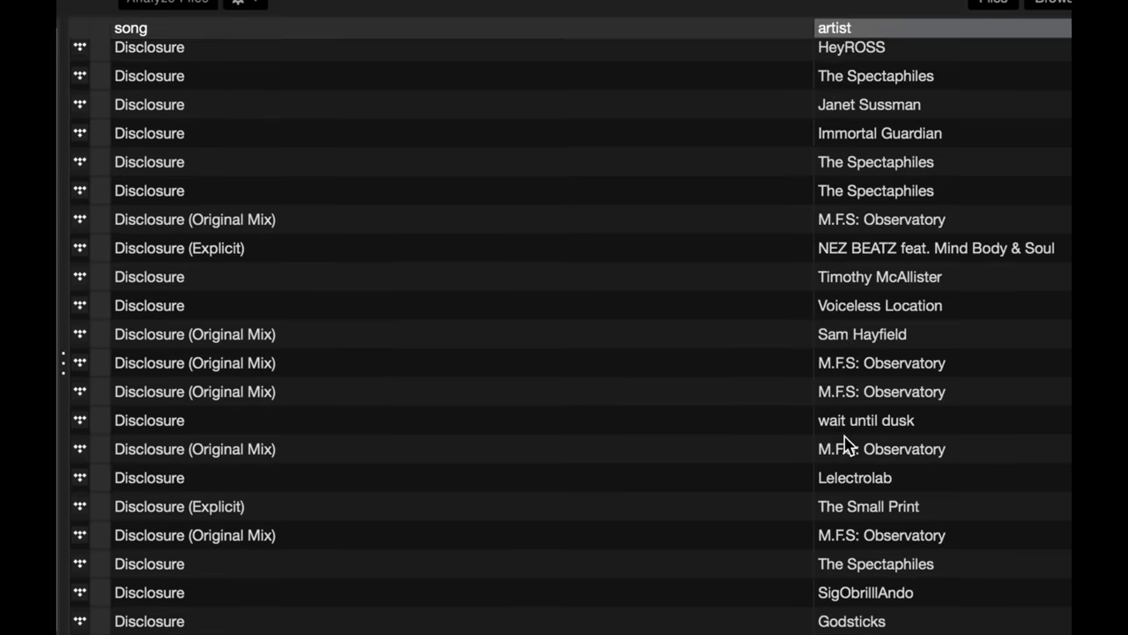
pyautogui.scroll(-7, 844, 444)
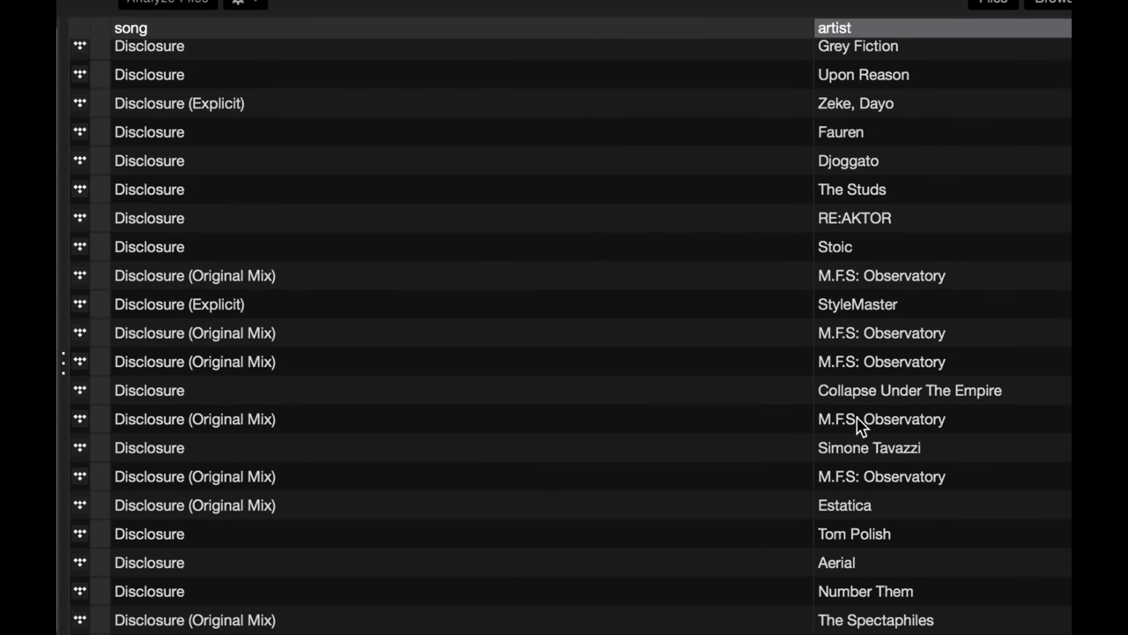
pyautogui.scroll(12, 911, 415)
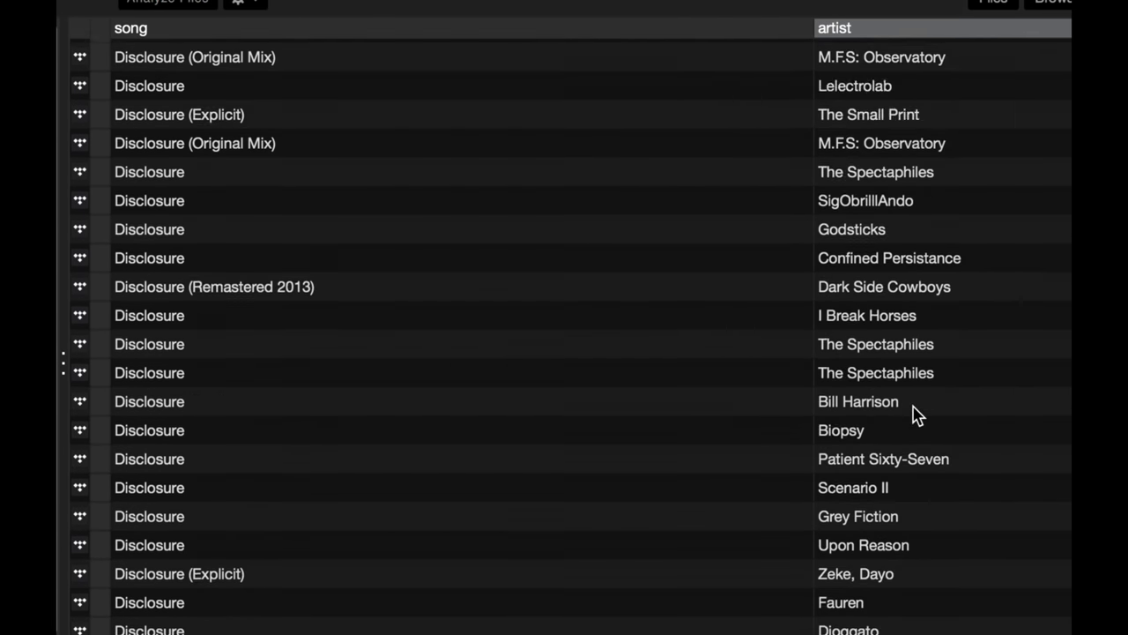
pyautogui.scroll(7, 917, 415)
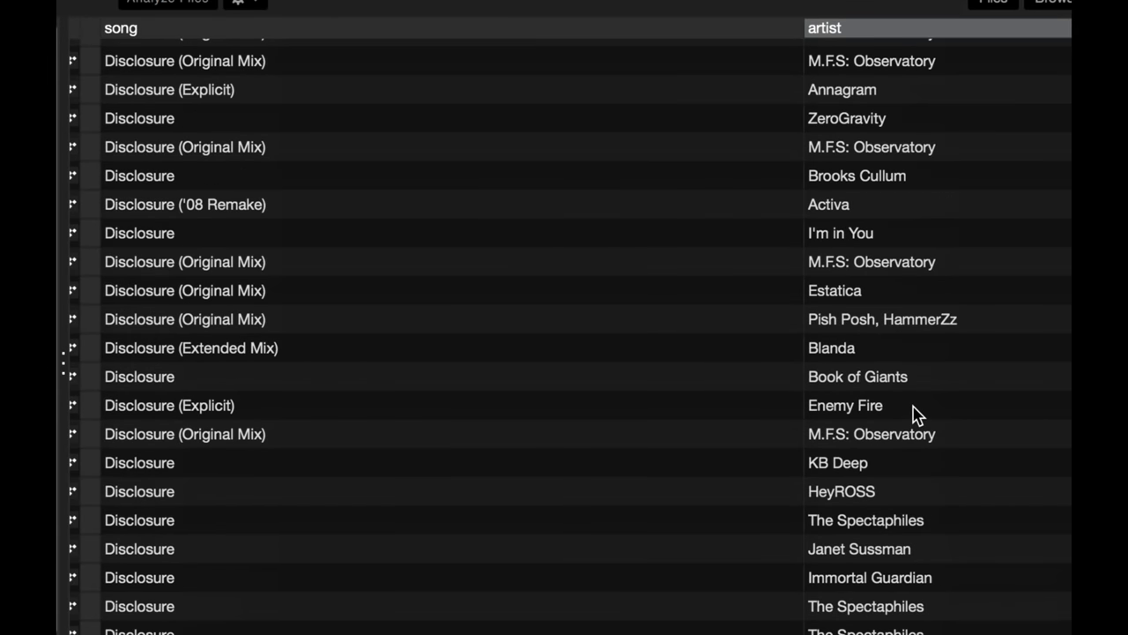
pyautogui.scroll(7, 917, 415)
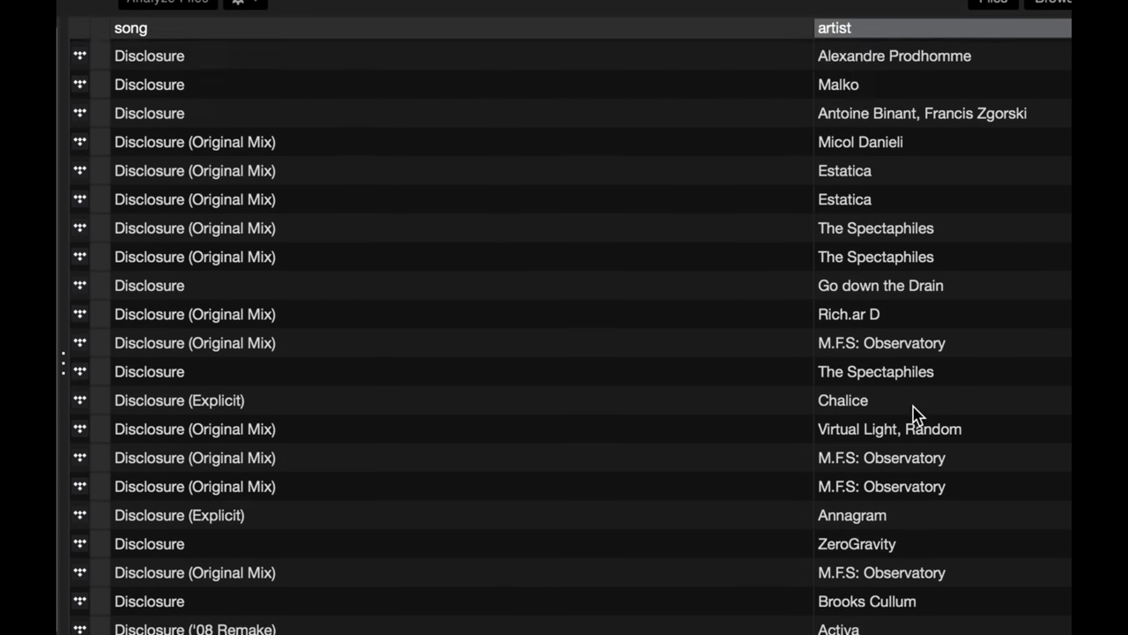
pyautogui.scroll(5, 917, 414)
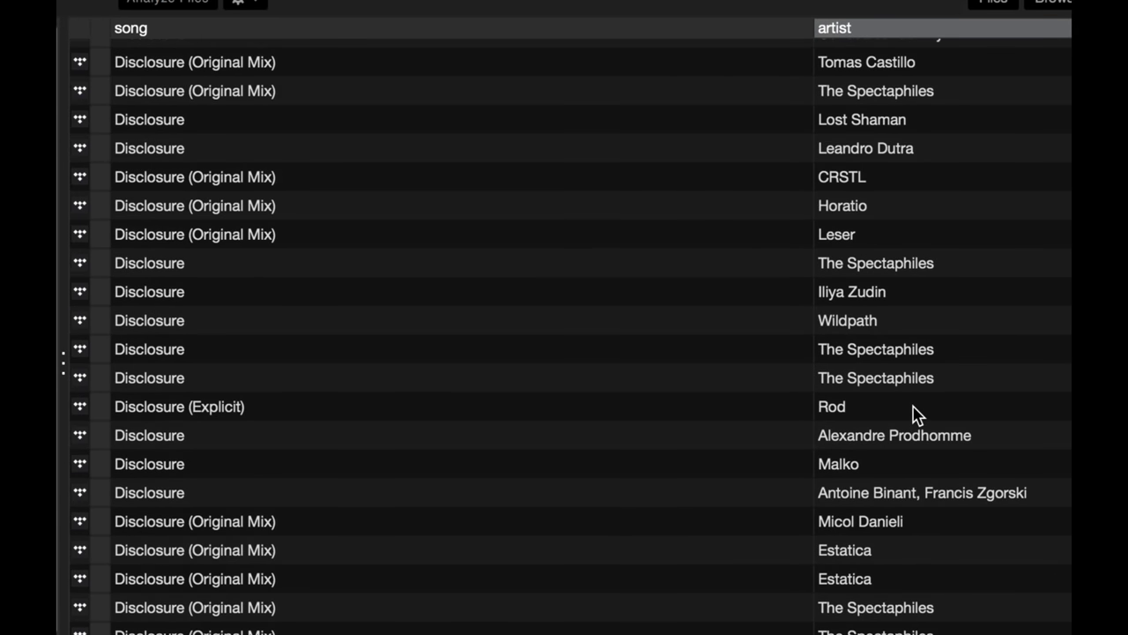
pyautogui.scroll(2, 917, 414)
pyautogui.scroll(-1, 914, 415)
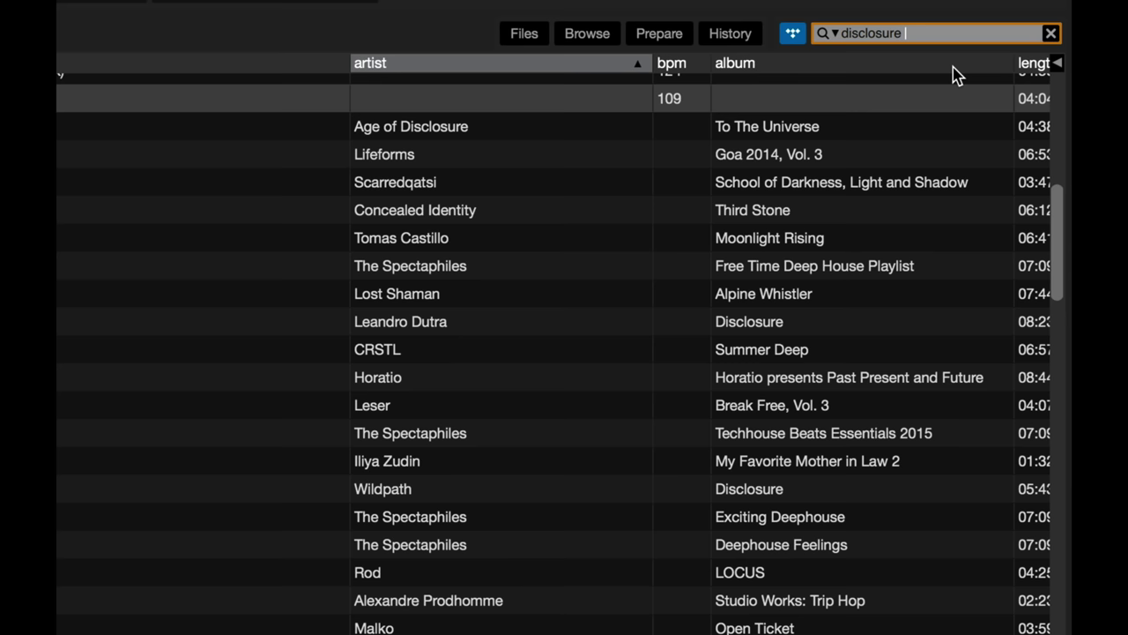
pyautogui.write('tch')
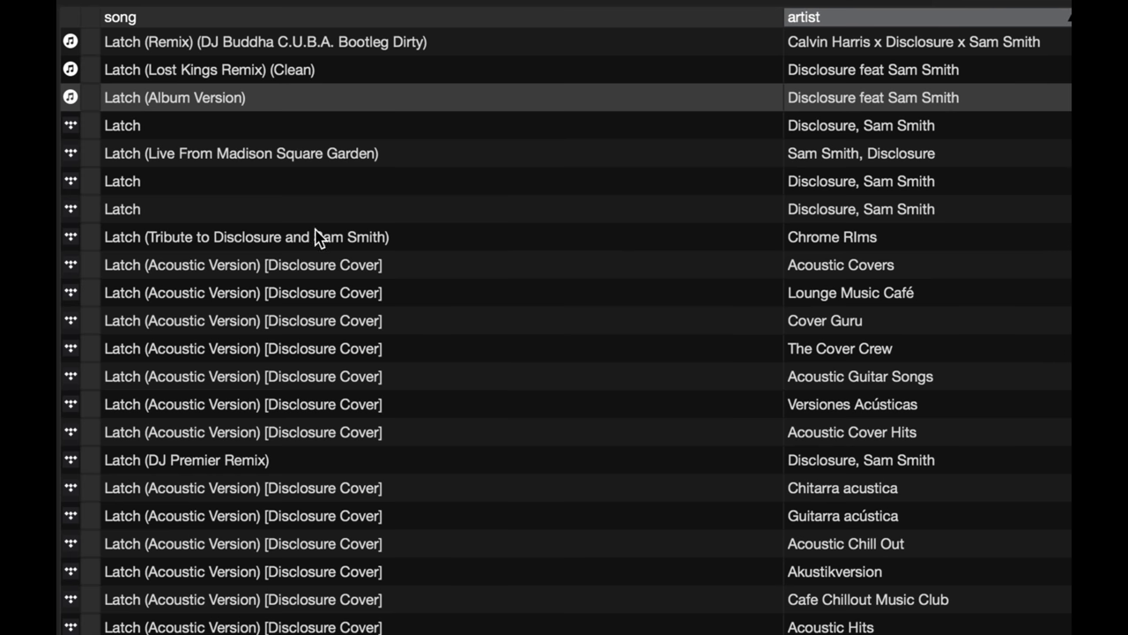
# Step: Drag the TIDAL Latch by Disclosure, Sam Smith into House Picks, then browse the remaining results
pyautogui.click(182, 131)
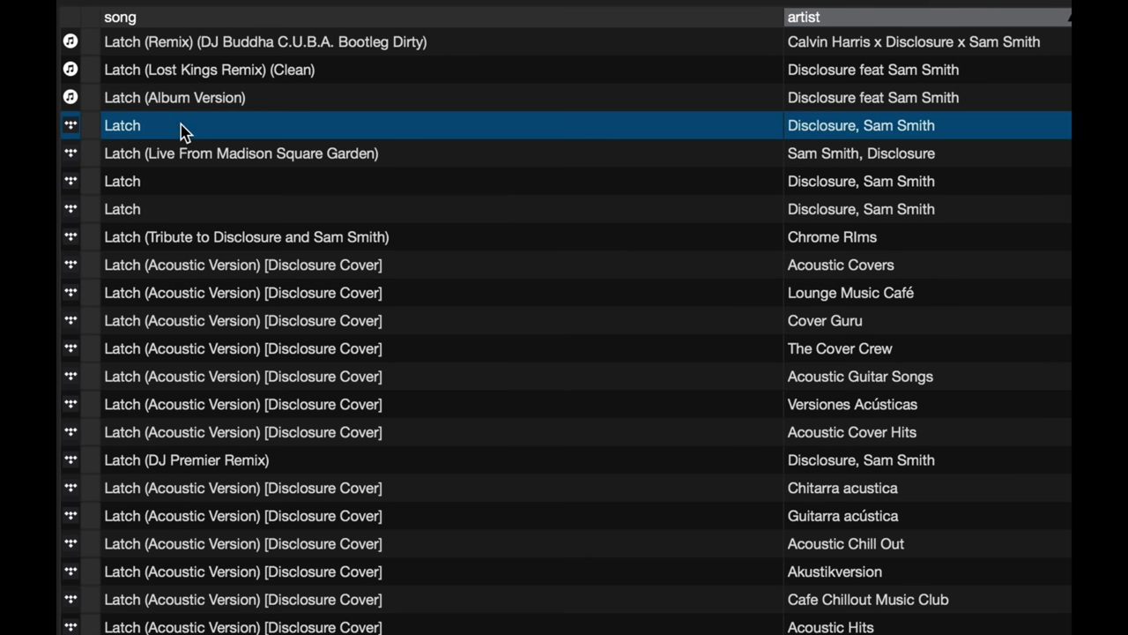
pyautogui.moveTo(182, 131); pyautogui.dragTo(216, 271)
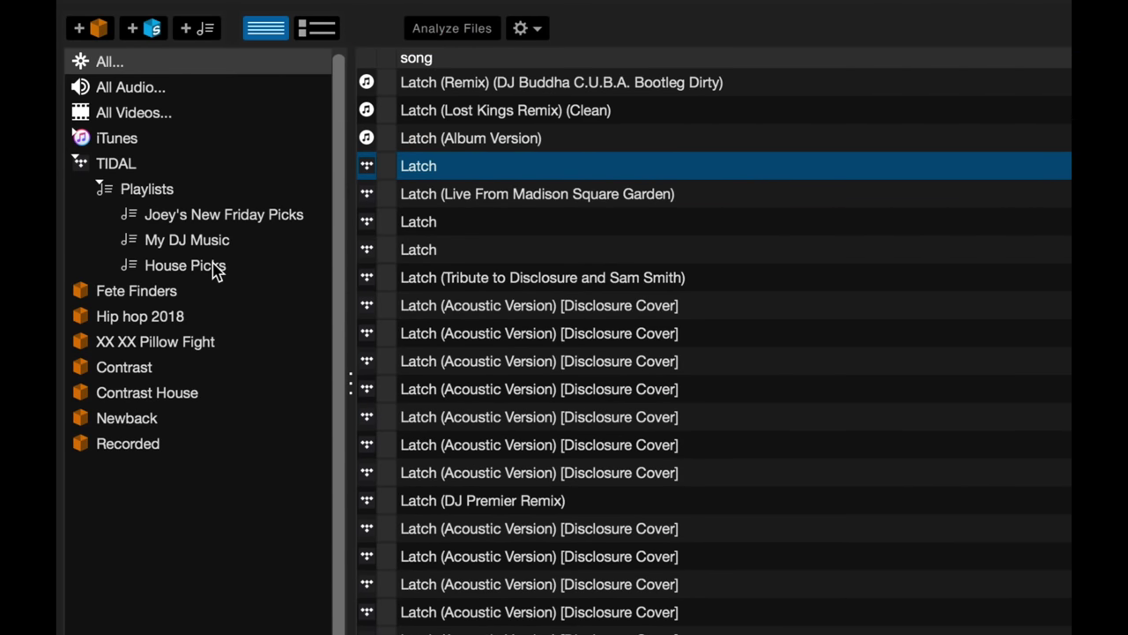
pyautogui.scroll(-2, 642, 304)
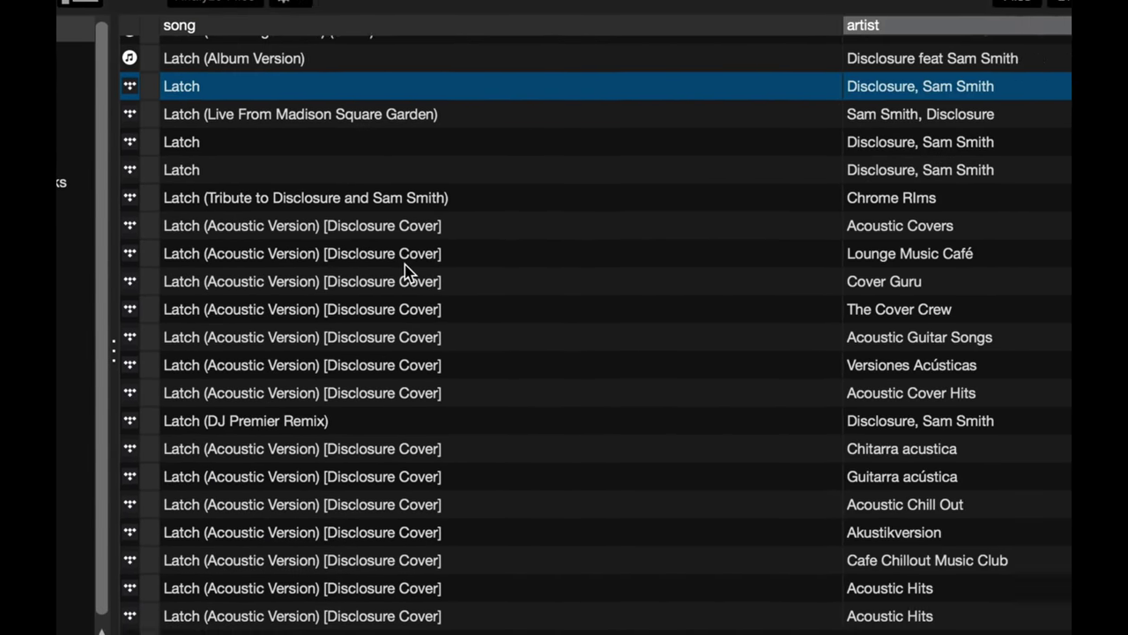
pyautogui.scroll(-8, 642, 304)
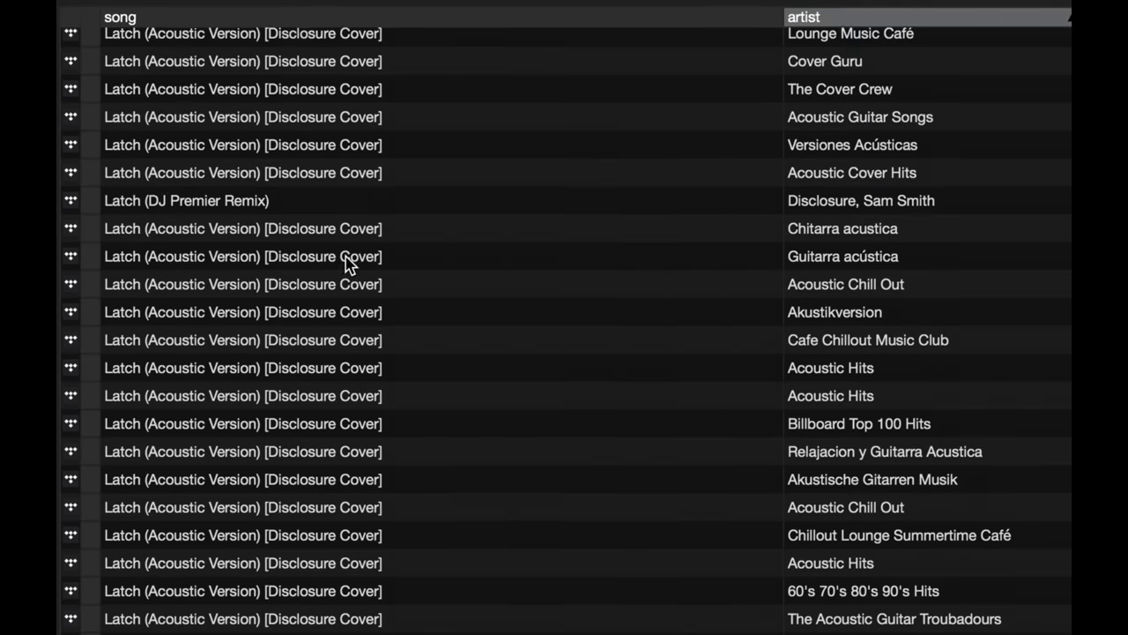
pyautogui.scroll(-2, 368, 262)
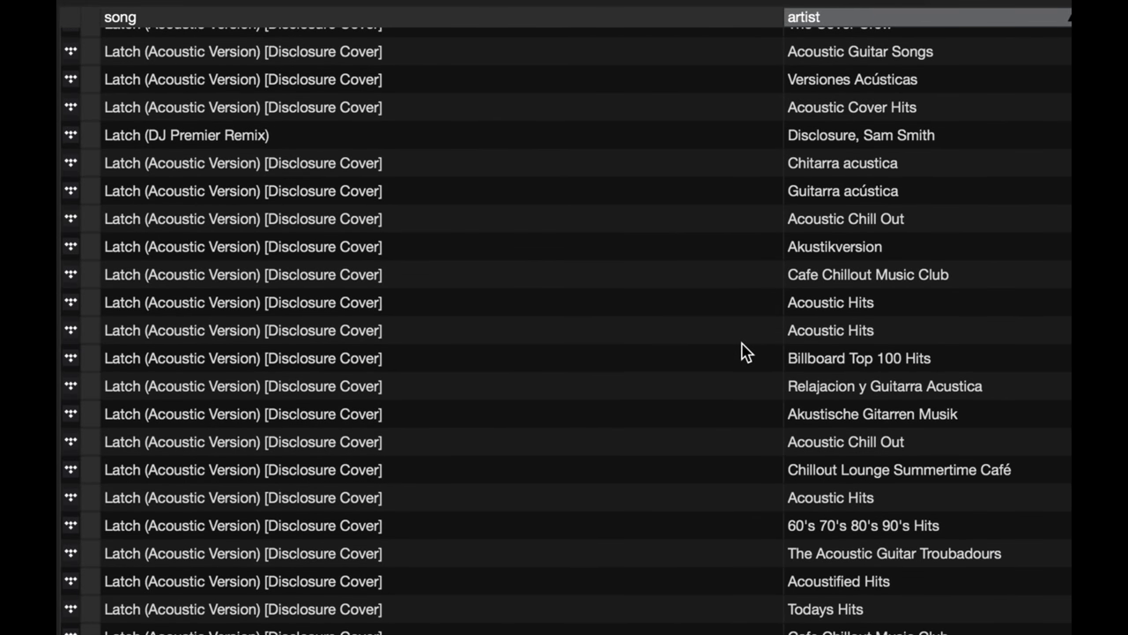
pyautogui.scroll(3, 747, 352)
pyautogui.scroll(-7, 743, 351)
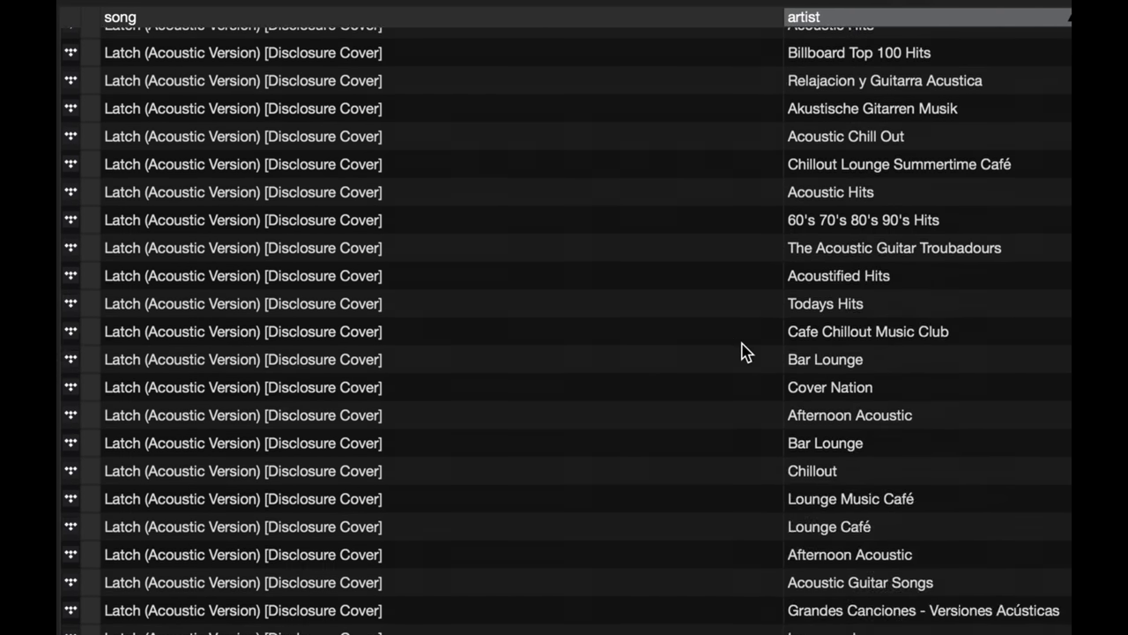
pyautogui.scroll(7, 743, 352)
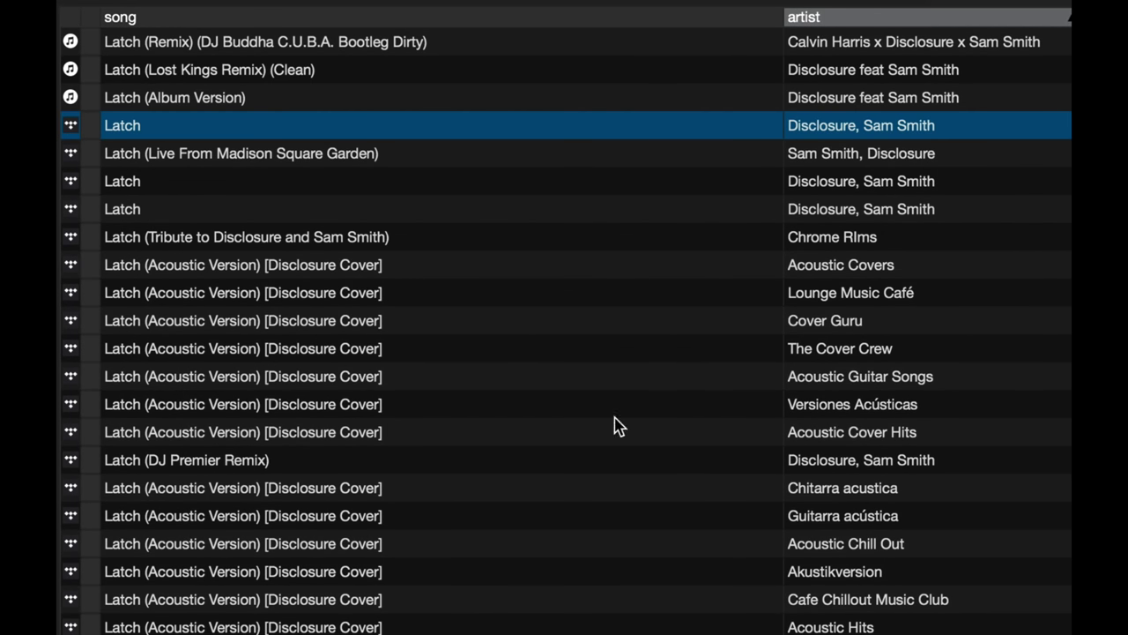
pyautogui.scroll(-2, 617, 426)
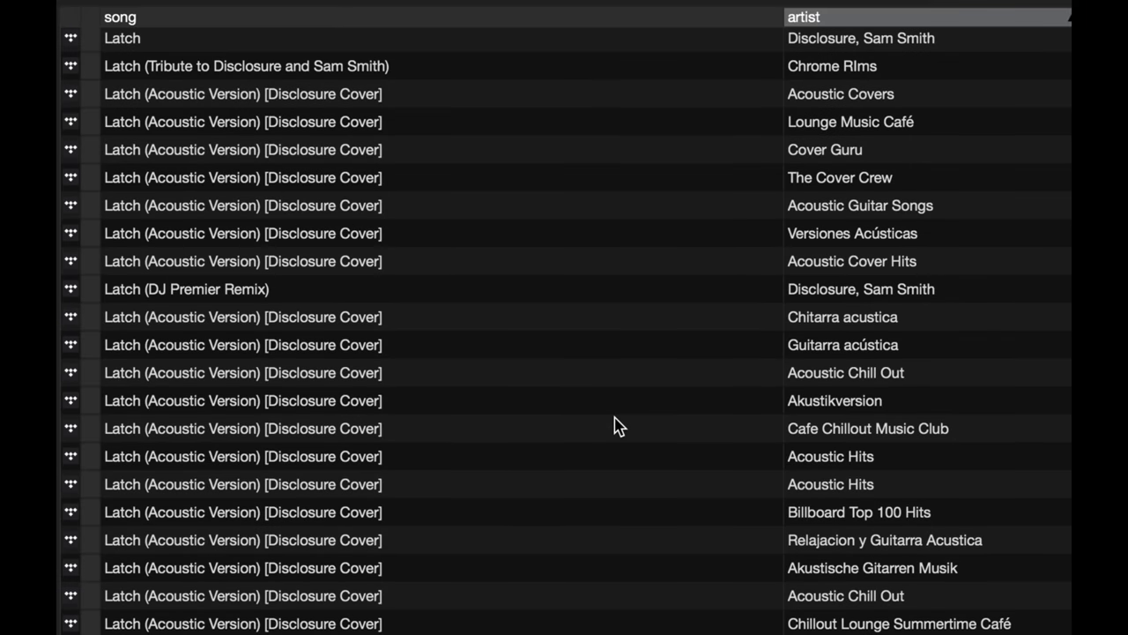
pyautogui.scroll(-1, 617, 426)
pyautogui.scroll(-3, 617, 426)
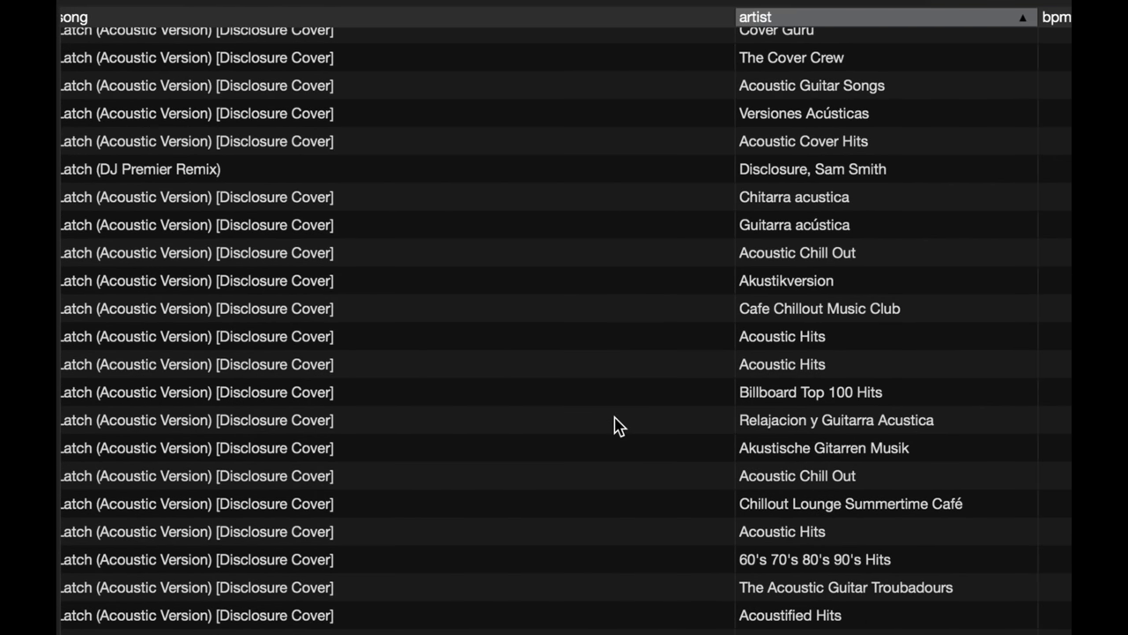
pyautogui.scroll(-3, 617, 426)
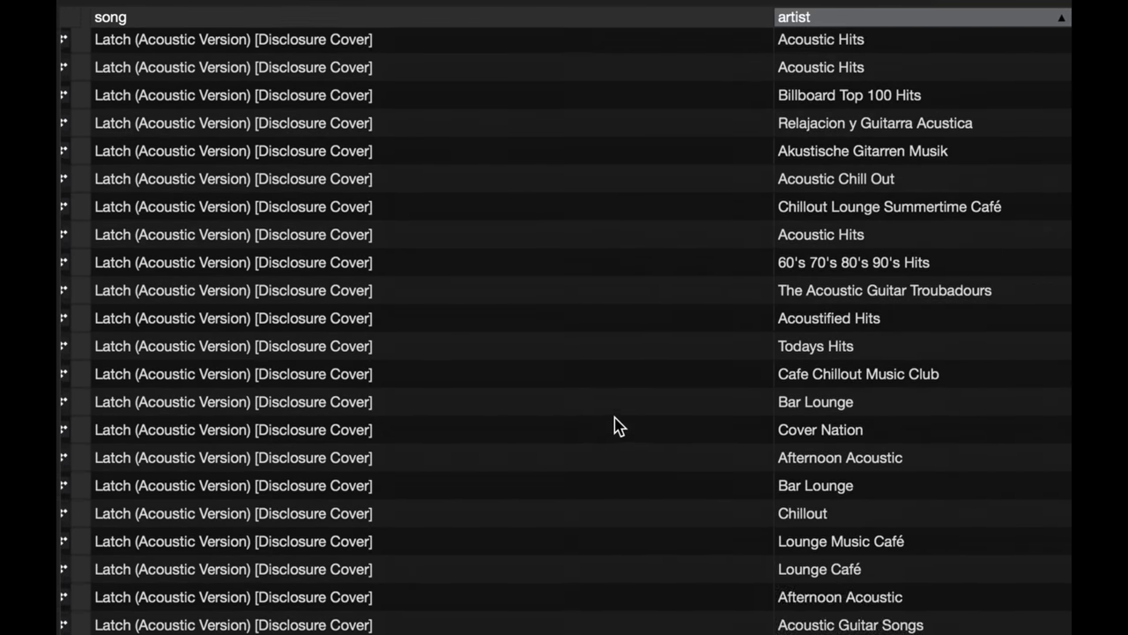
pyautogui.scroll(-1, 617, 425)
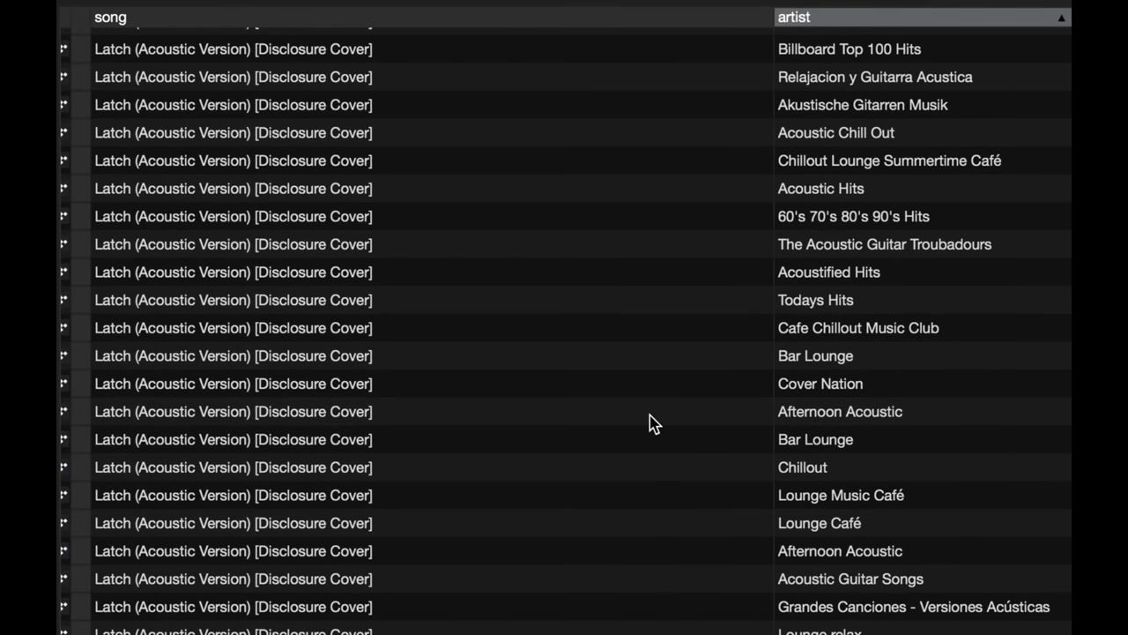
pyautogui.scroll(-1, 650, 421)
pyautogui.scroll(-3, 650, 422)
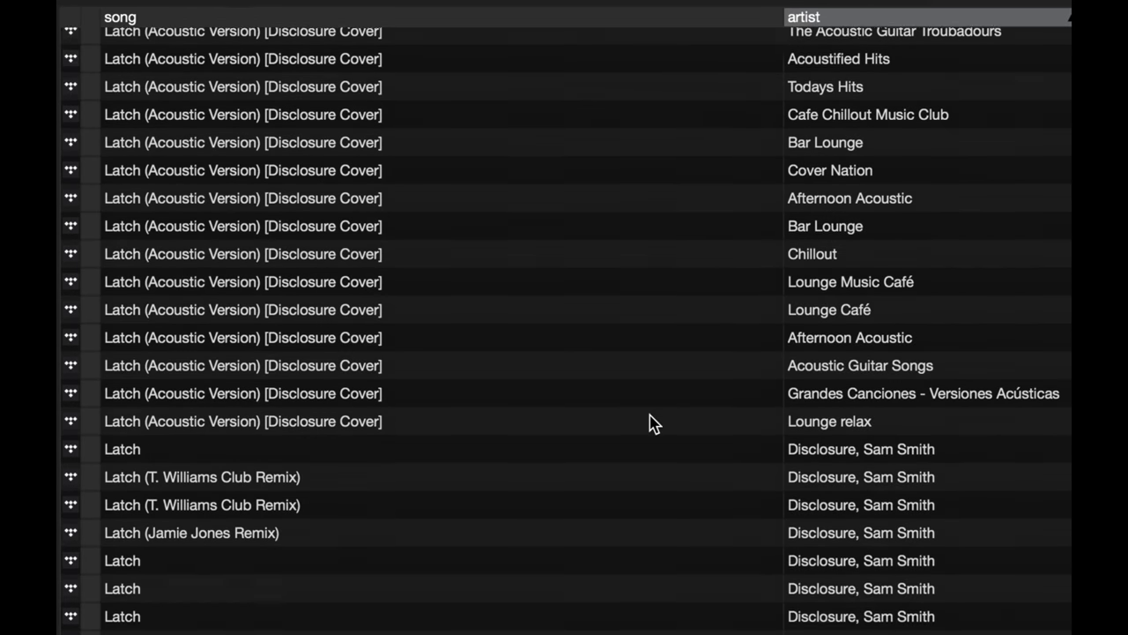
pyautogui.scroll(5, 649, 422)
pyautogui.scroll(8, 650, 424)
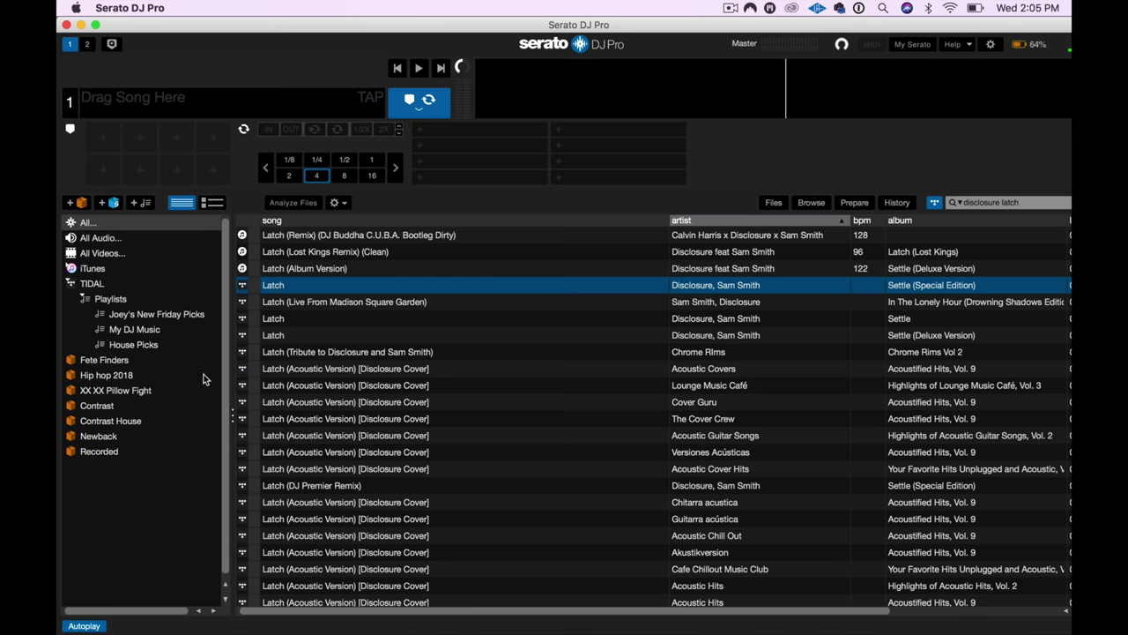
# Step: Open House Picks, search for Jess Glynne and Gorgon City tracks, then load Latch onto deck 1
pyautogui.click(132, 348)
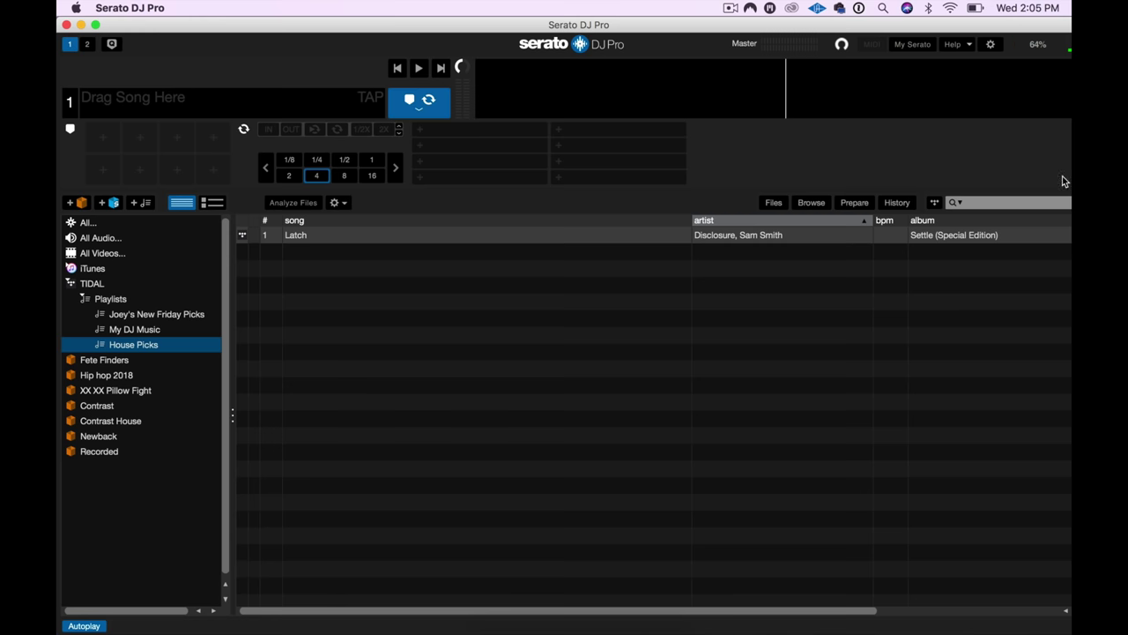
pyautogui.click(974, 202)
pyautogui.write('jes')
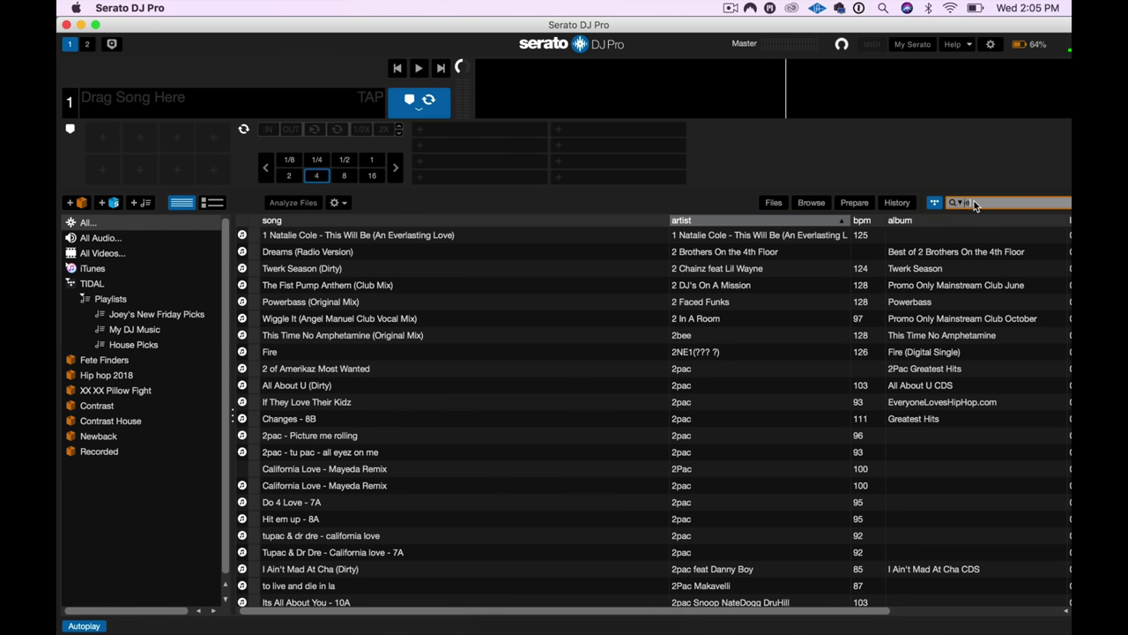
pyautogui.write('s glynne')
pyautogui.click(1035, 199)
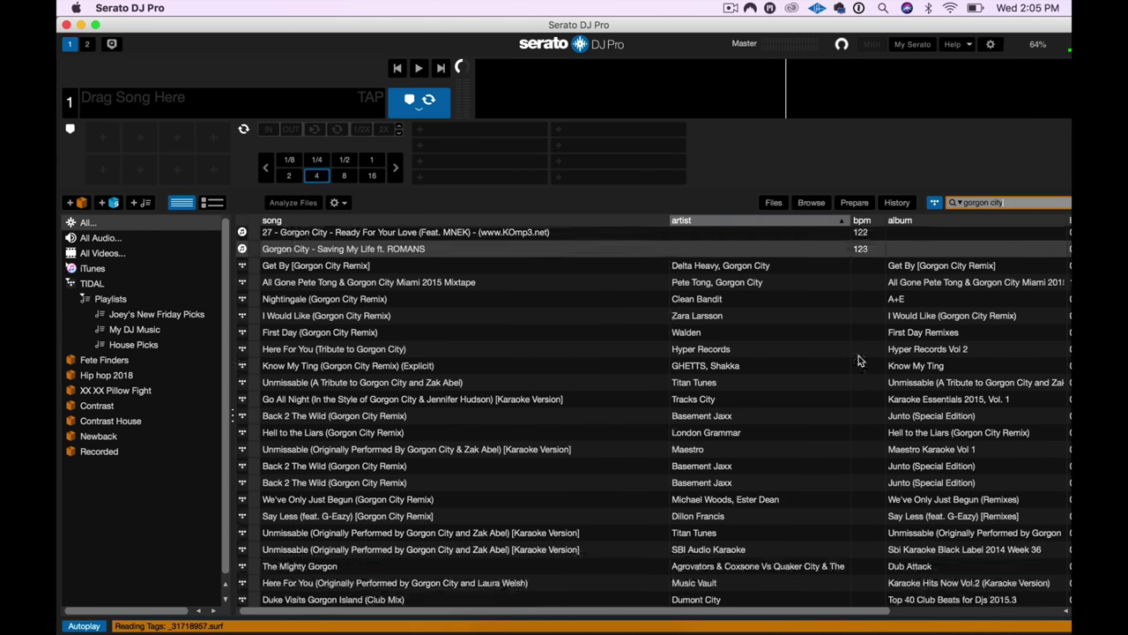
pyautogui.click(383, 333)
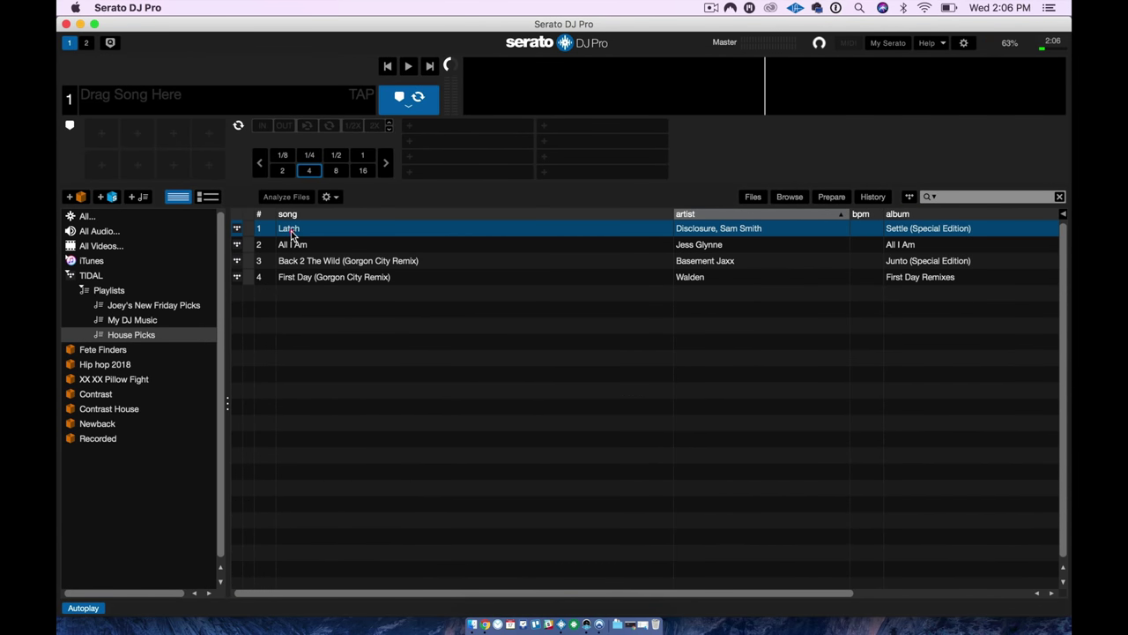
pyautogui.moveTo(292, 233); pyautogui.dragTo(544, 105)
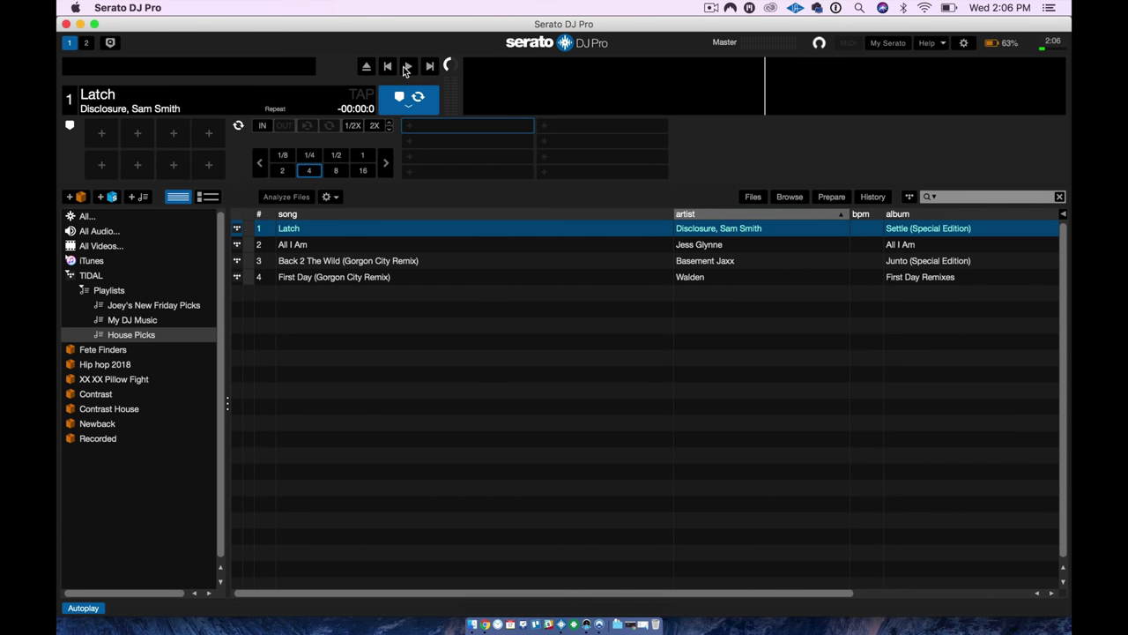
# Step: Play Latch on deck 1, skip ahead, then load All I Am
pyautogui.click(407, 68)
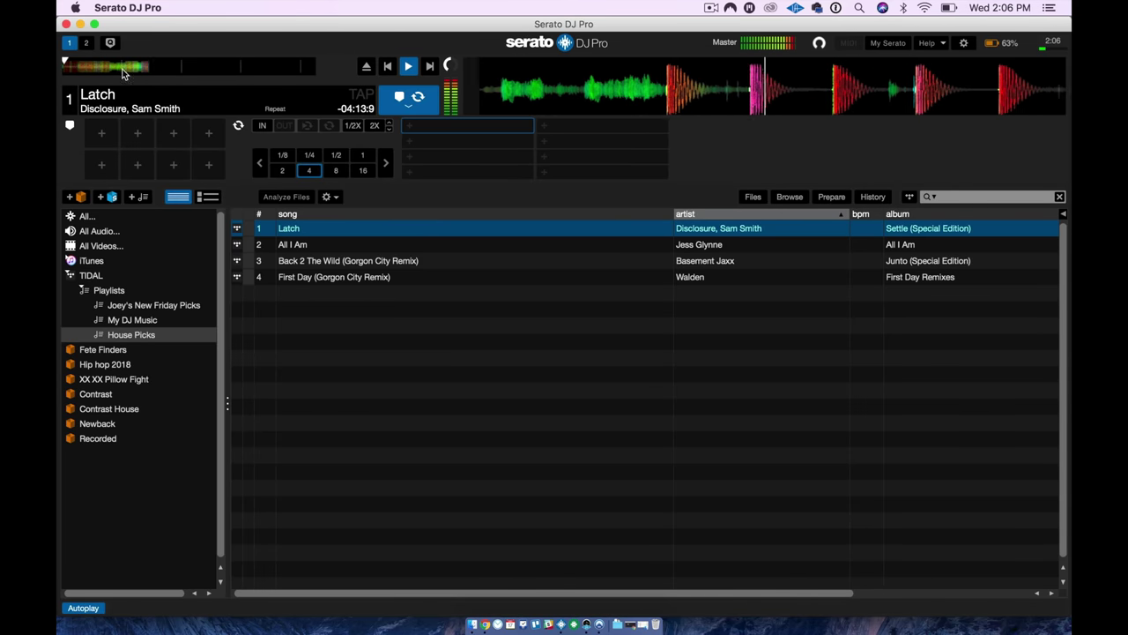
pyautogui.click(108, 65)
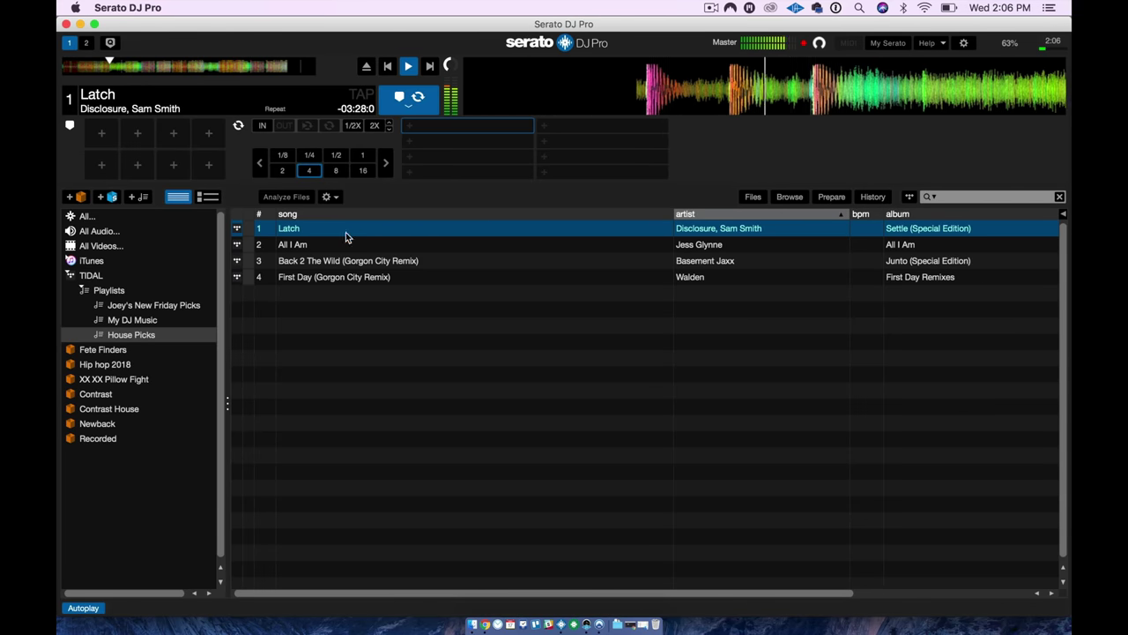
pyautogui.moveTo(366, 246); pyautogui.dragTo(622, 71)
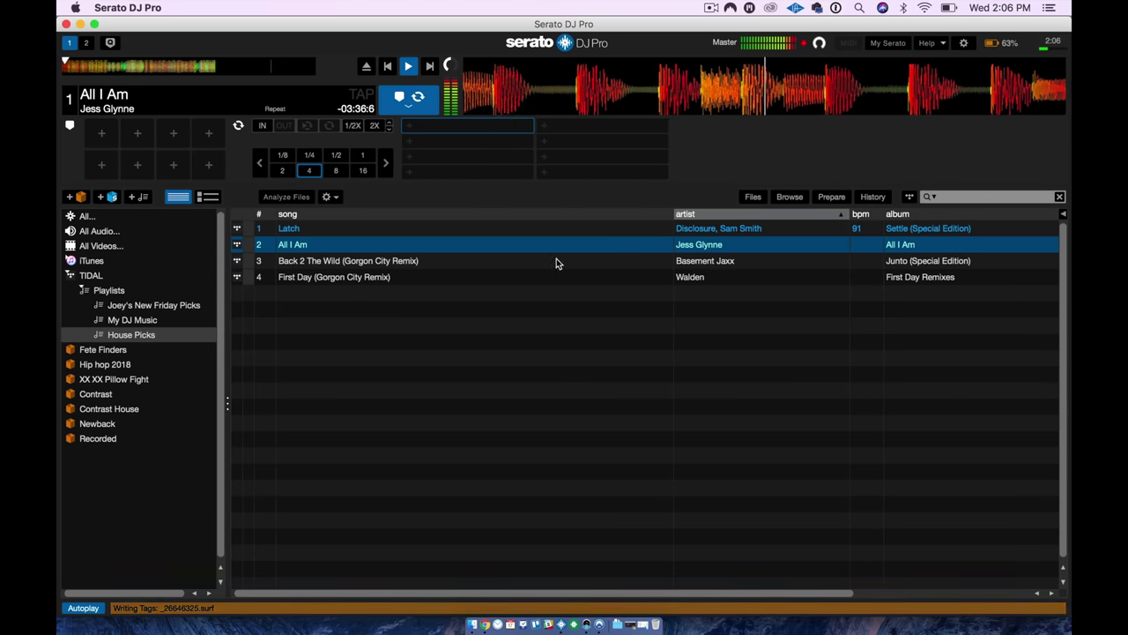
# Step: Audition Polaroid and Love Lies from My DJ Music on deck 1, stop playback, then show Fete Finders
pyautogui.click(143, 321)
pyautogui.click(468, 374)
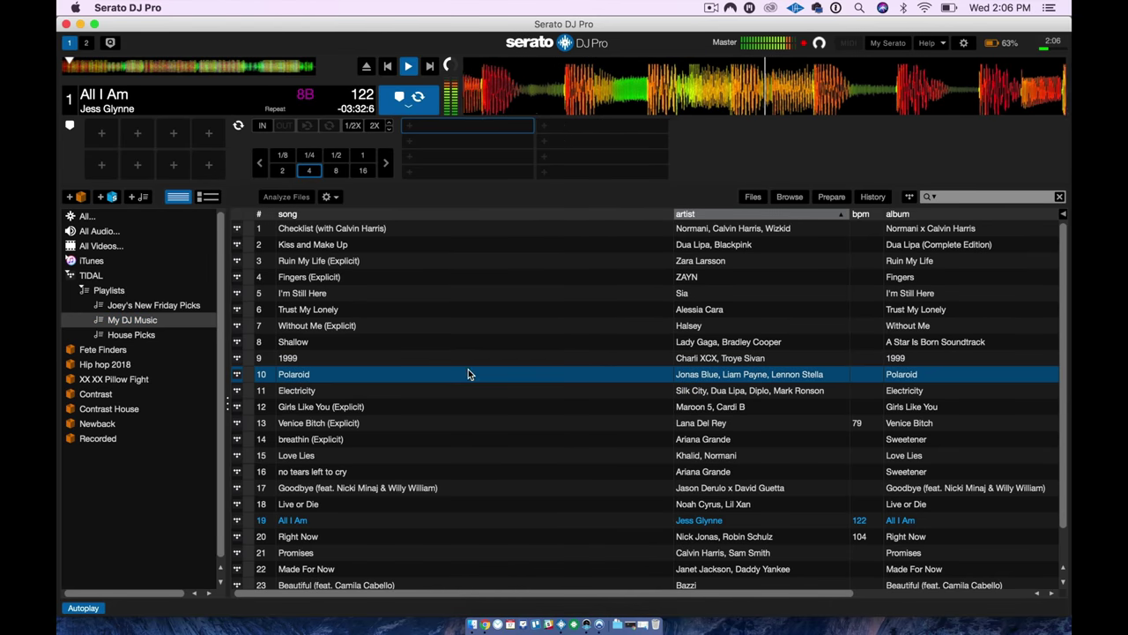
pyautogui.hotkey('shift', 'Left')
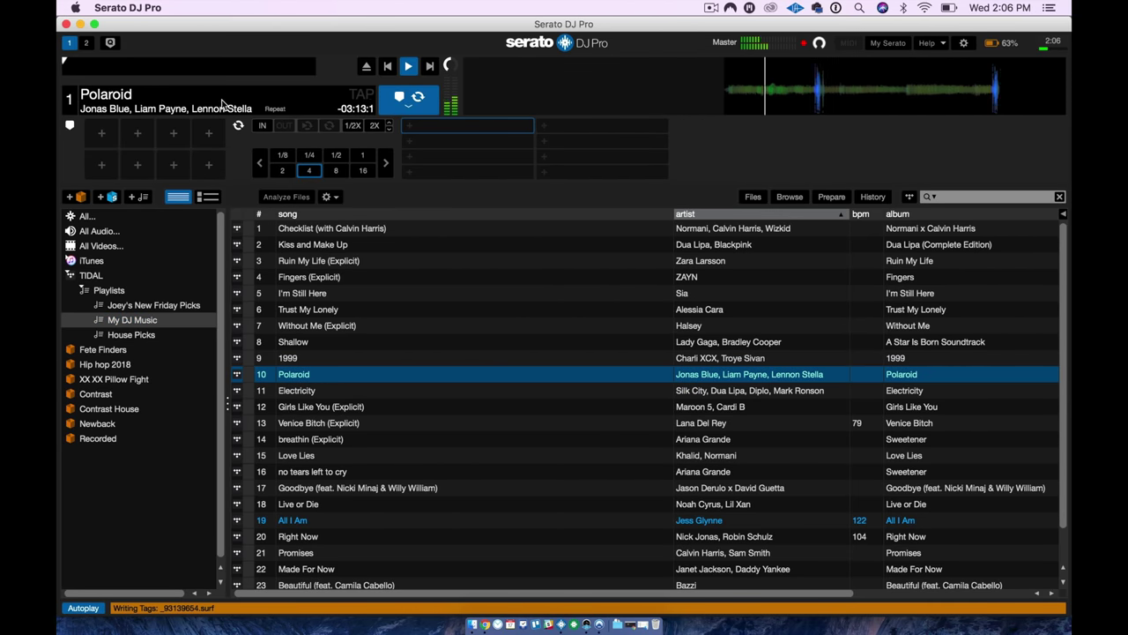
pyautogui.click(107, 67)
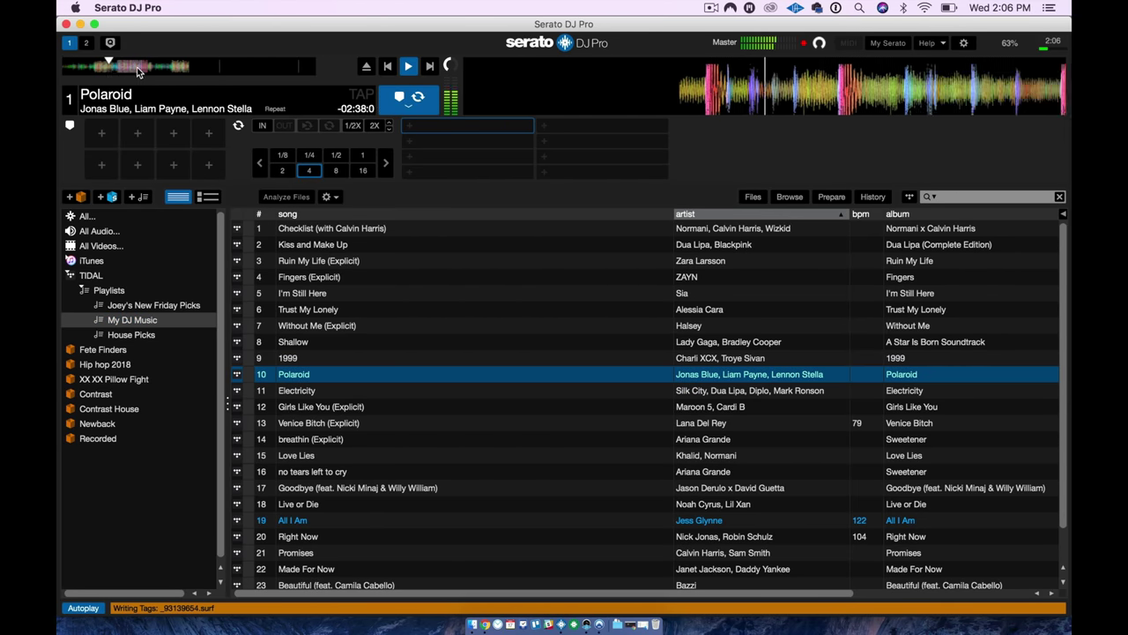
pyautogui.click(141, 67)
pyautogui.moveTo(398, 455); pyautogui.dragTo(607, 100)
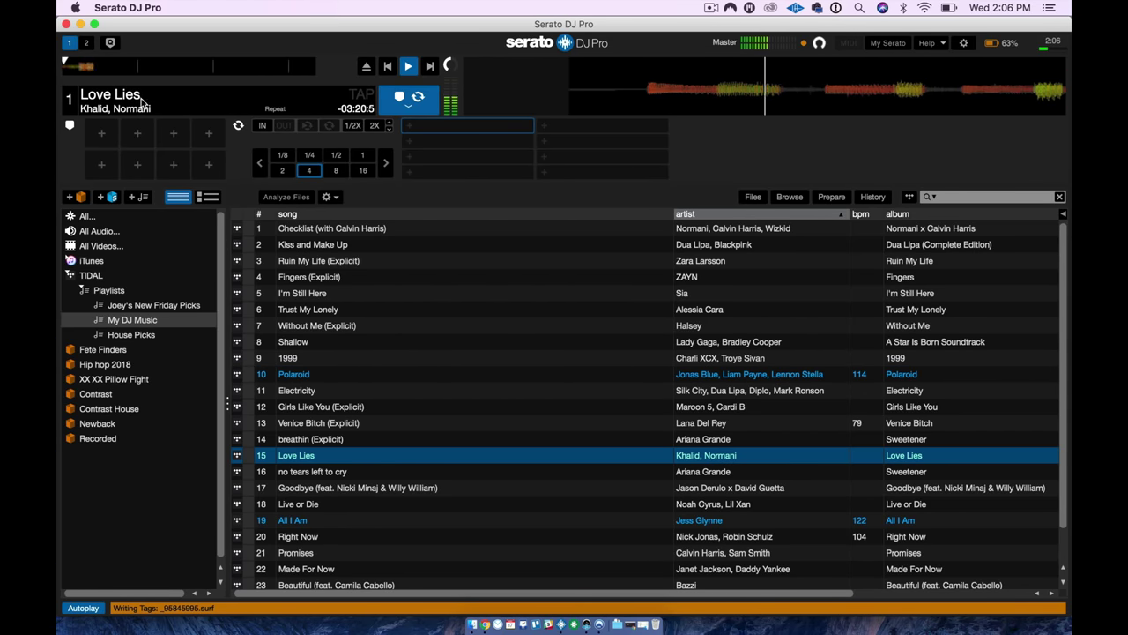
pyautogui.click(137, 67)
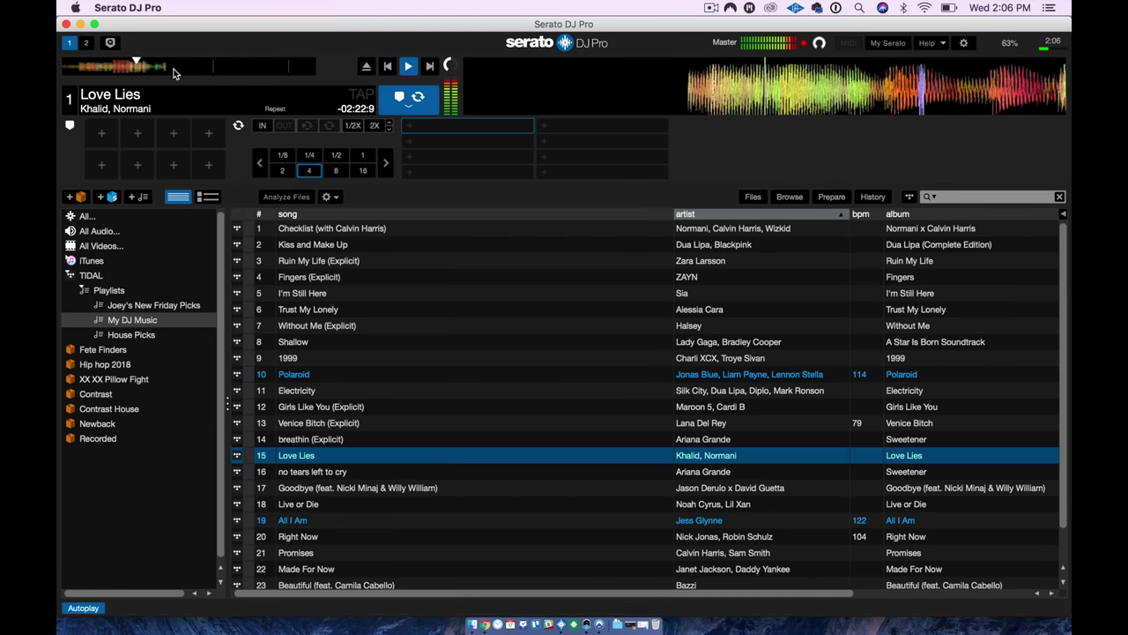
pyautogui.press('space')
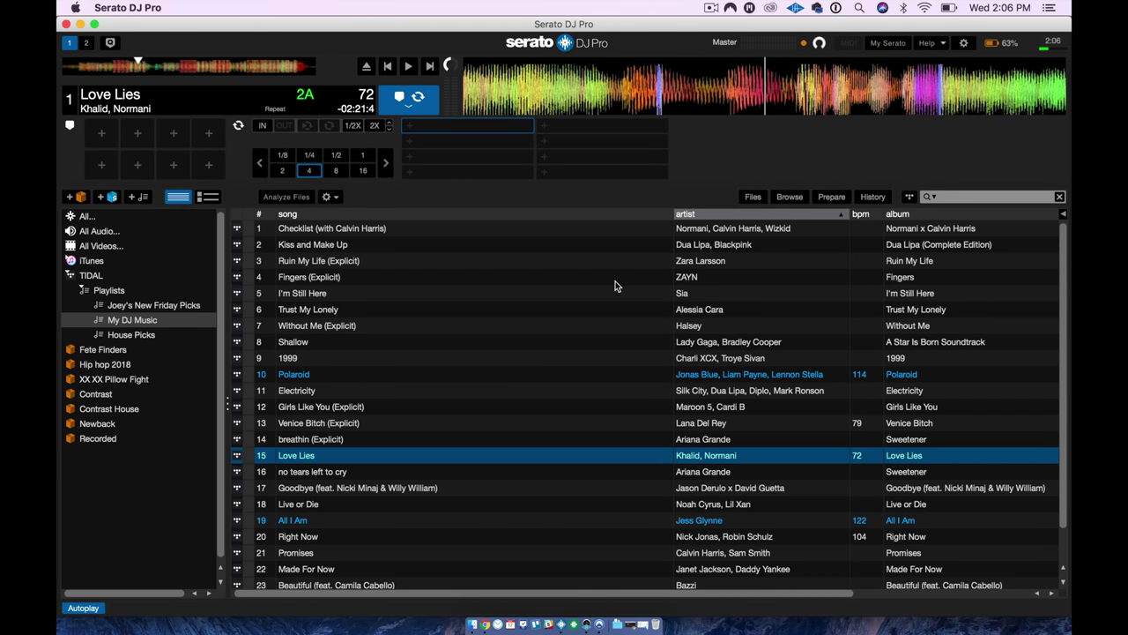
pyautogui.click(130, 350)
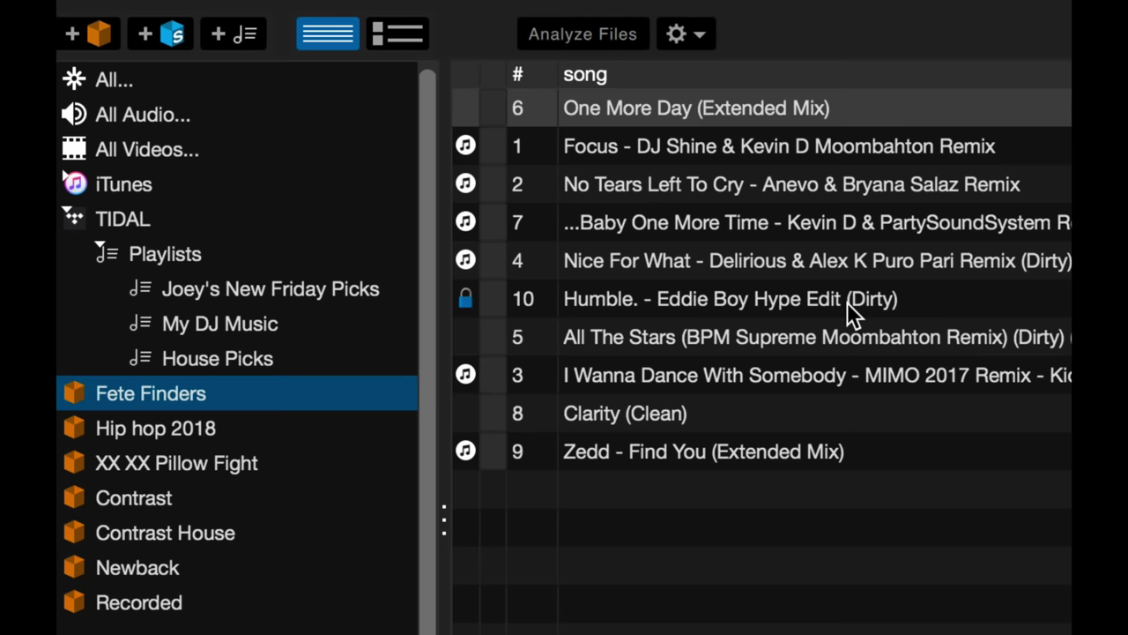
# Step: Drag the Baby One More Time remix and Thunda into the Prepare list, then reopen House Picks
pyautogui.click(796, 225)
pyautogui.moveTo(626, 225); pyautogui.dragTo(285, 289)
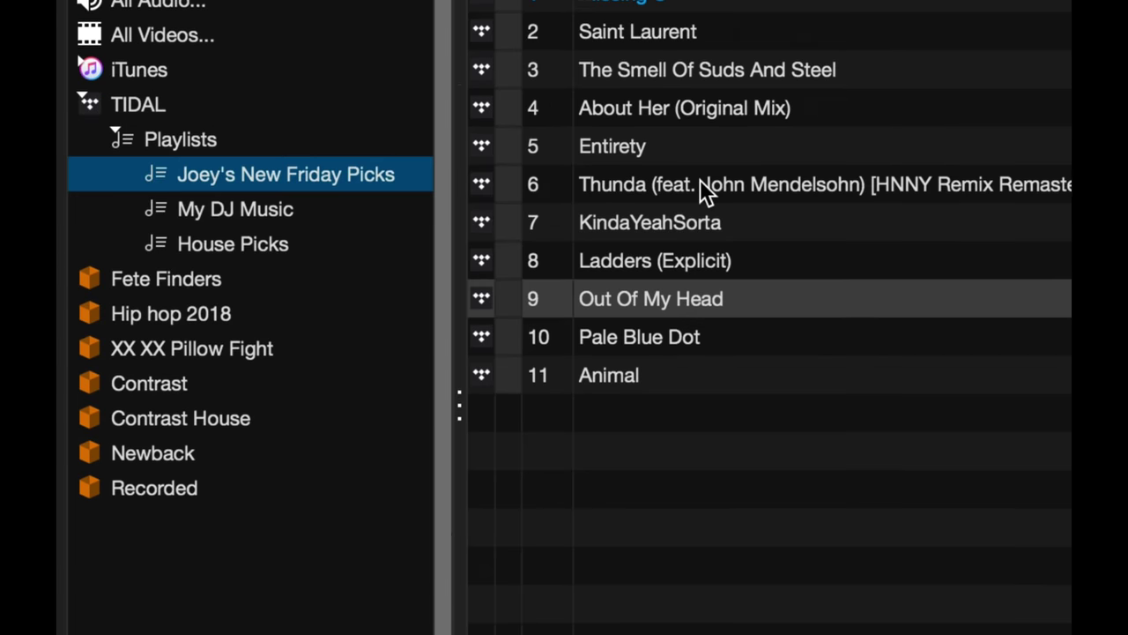
pyautogui.click(700, 297)
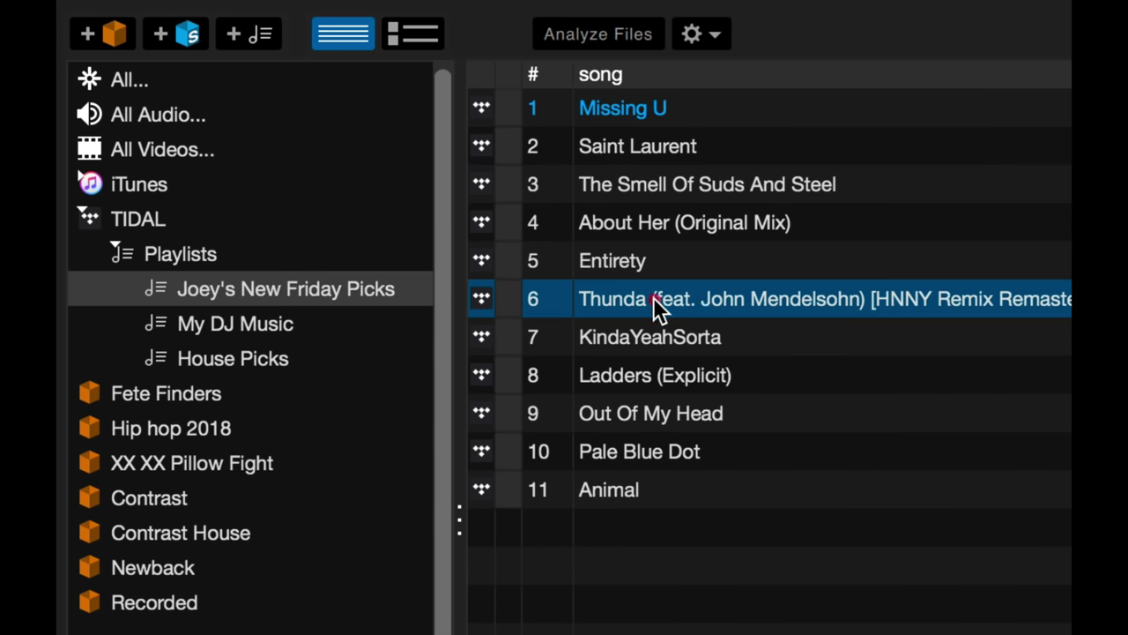
pyautogui.moveTo(659, 297); pyautogui.dragTo(236, 399)
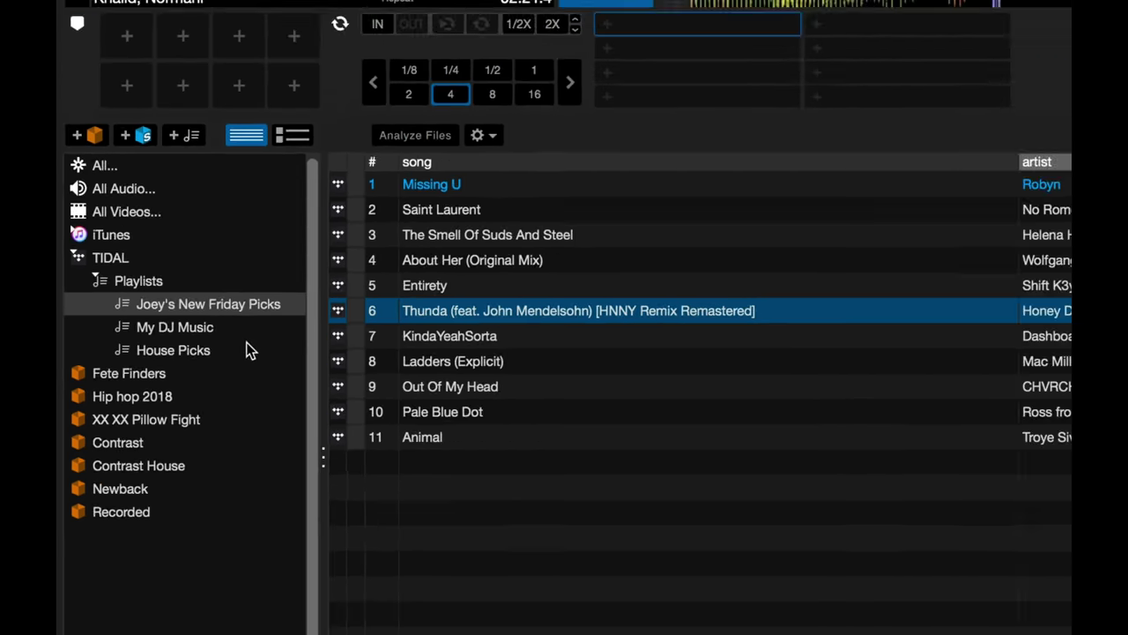
pyautogui.click(343, 349)
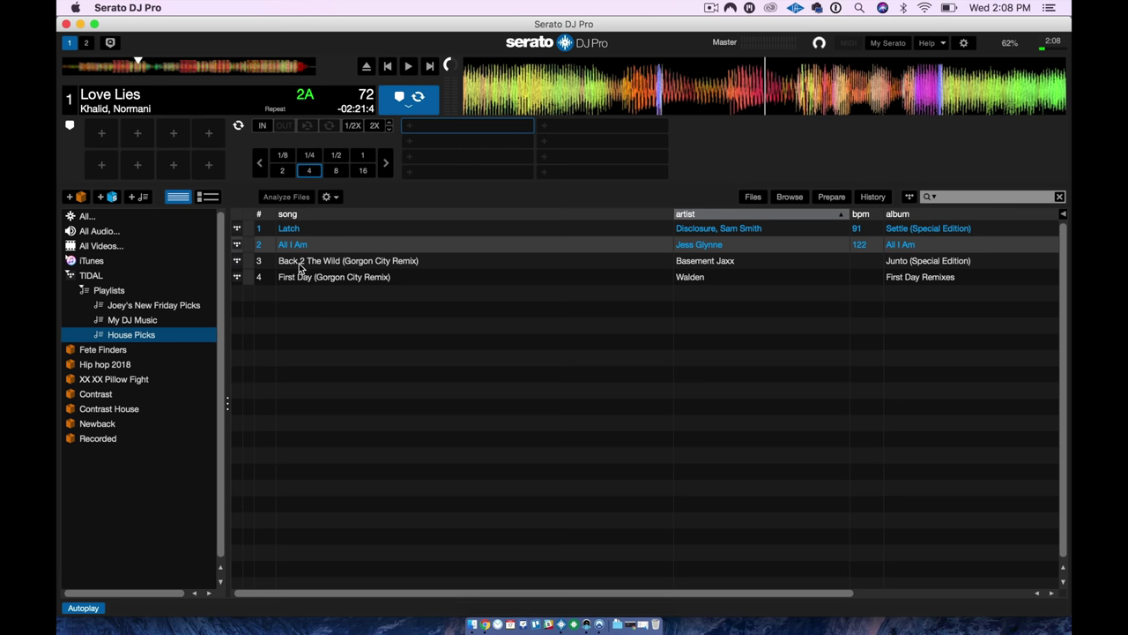
# Step: Load Back 2 The Wild (Gorgon City Remix) onto deck 1 and start it playing
pyautogui.moveTo(300, 268); pyautogui.dragTo(587, 88)
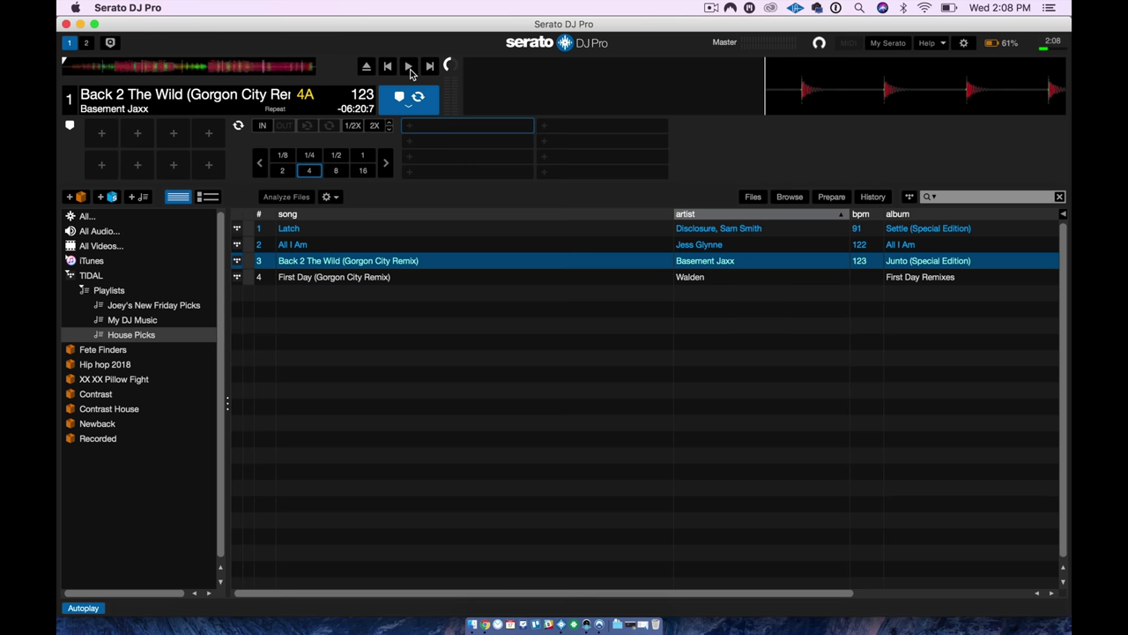
pyautogui.click(409, 69)
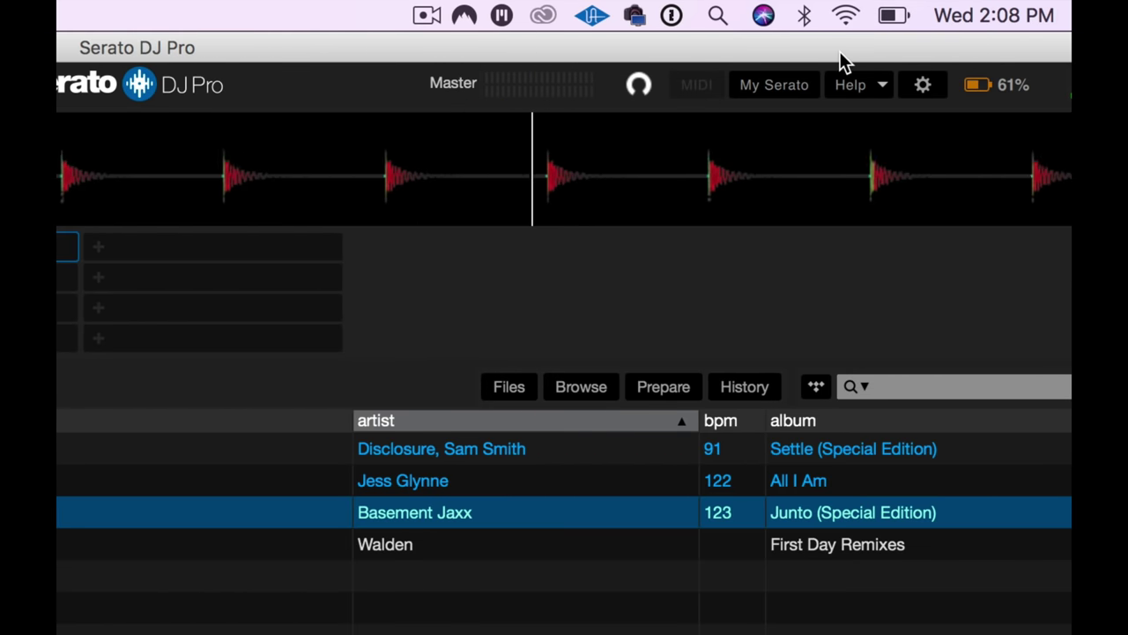
# Step: Turn off Wi-Fi, dismiss the streaming-server warning, then browse Hip hop 2018 and My DJ Music offline
pyautogui.click(846, 15)
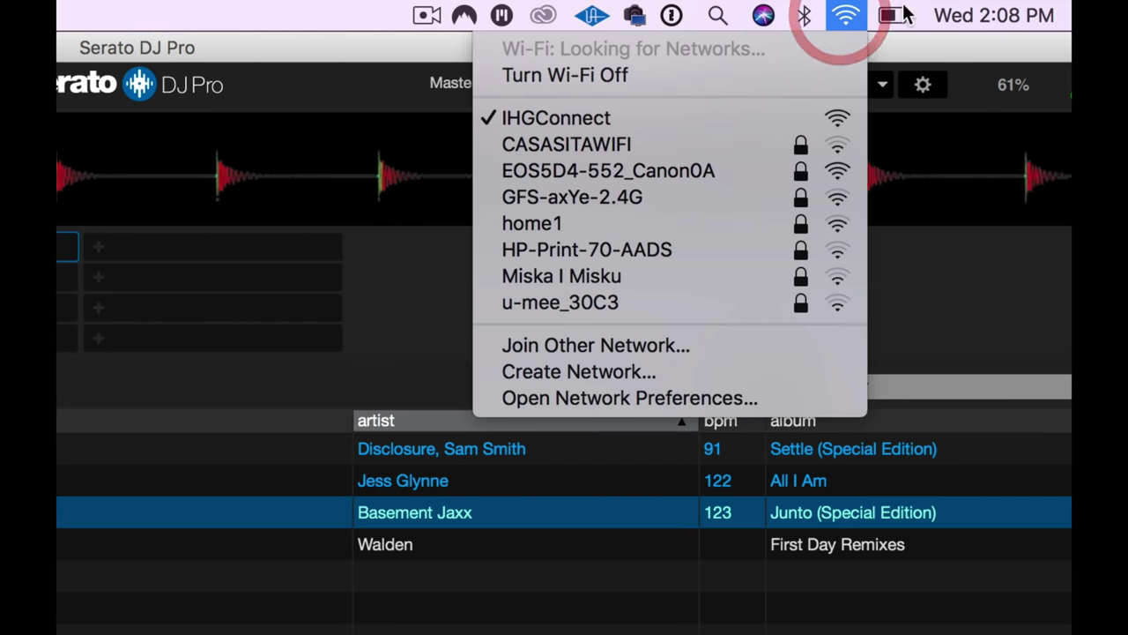
pyautogui.click(795, 74)
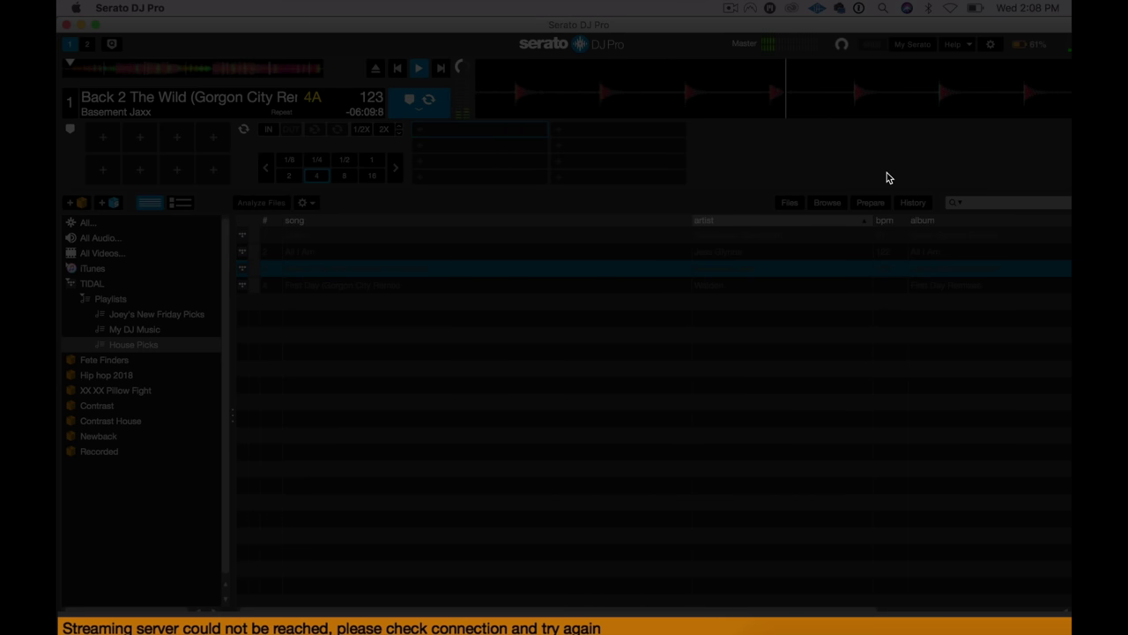
pyautogui.click(425, 626)
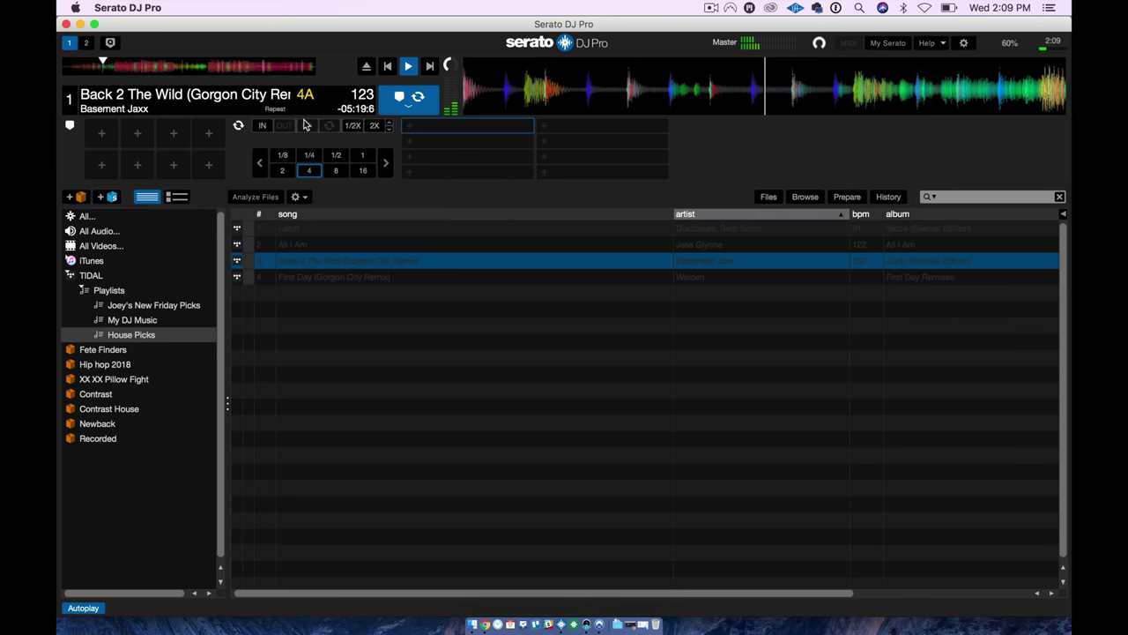
pyautogui.click(138, 364)
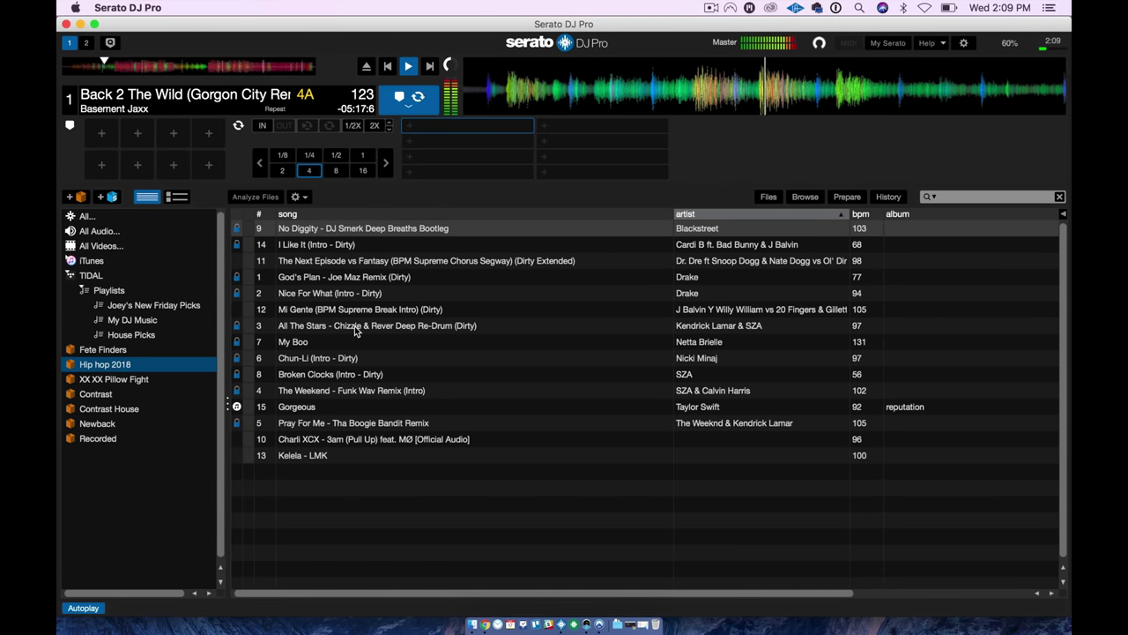
pyautogui.click(141, 321)
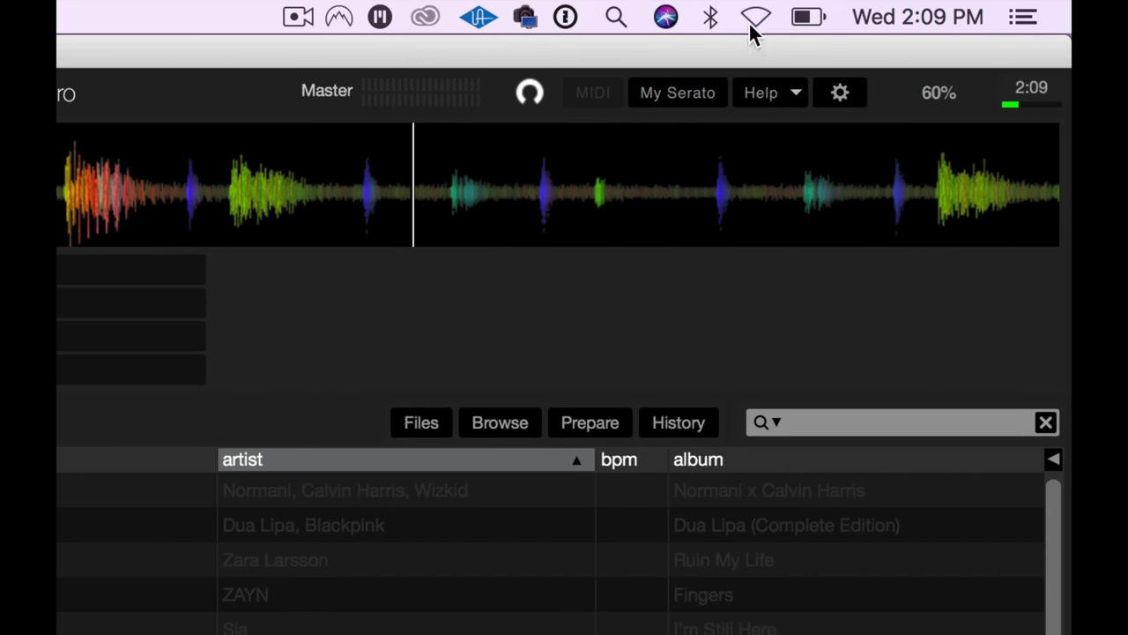
# Step: Turn Wi-Fi back on from the macOS menu bar and return to the TIDAL web player
pyautogui.click(754, 17)
pyautogui.click(670, 83)
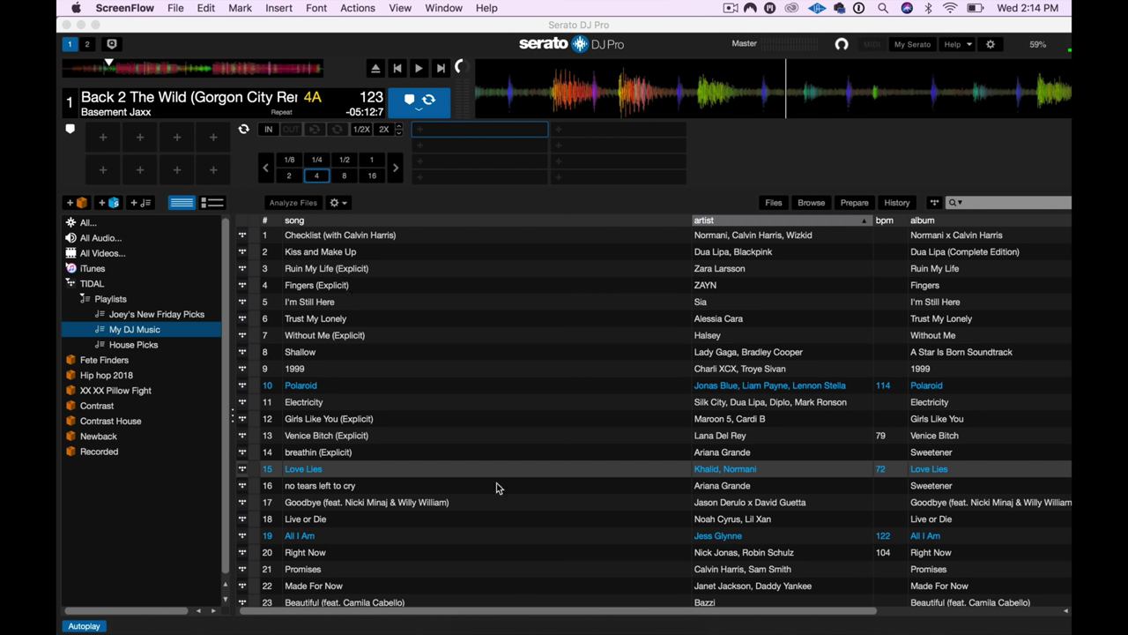
pyautogui.click(480, 618)
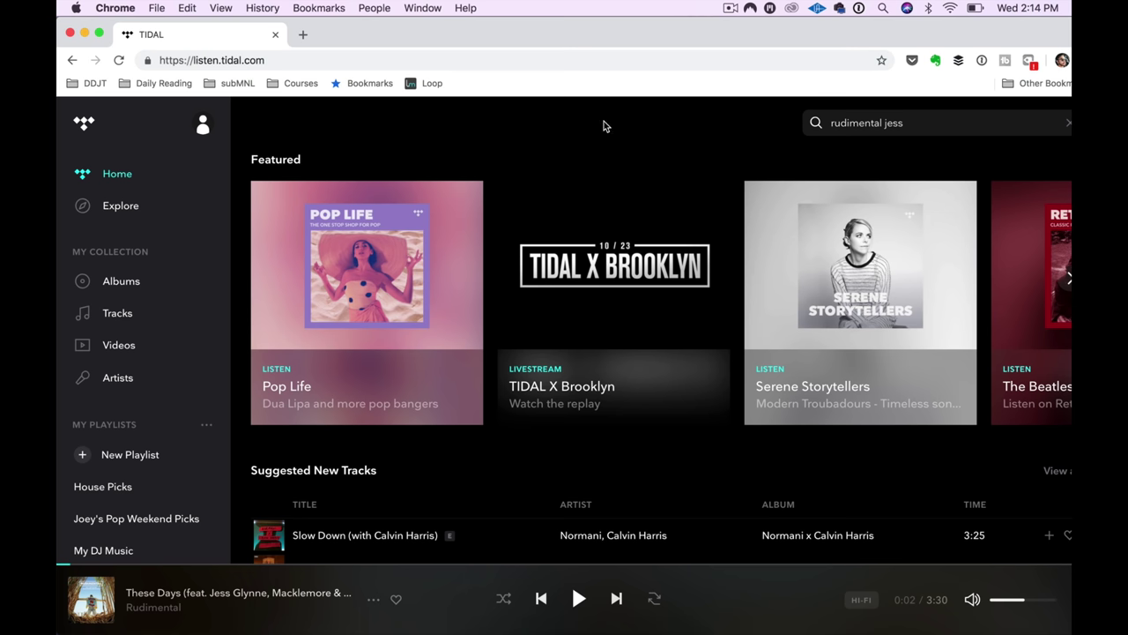
# Step: View the House Picks and Joey's Pop Weekend Picks playlists, then skip slightly ahead in the song
pyautogui.scroll(-1, 191, 478)
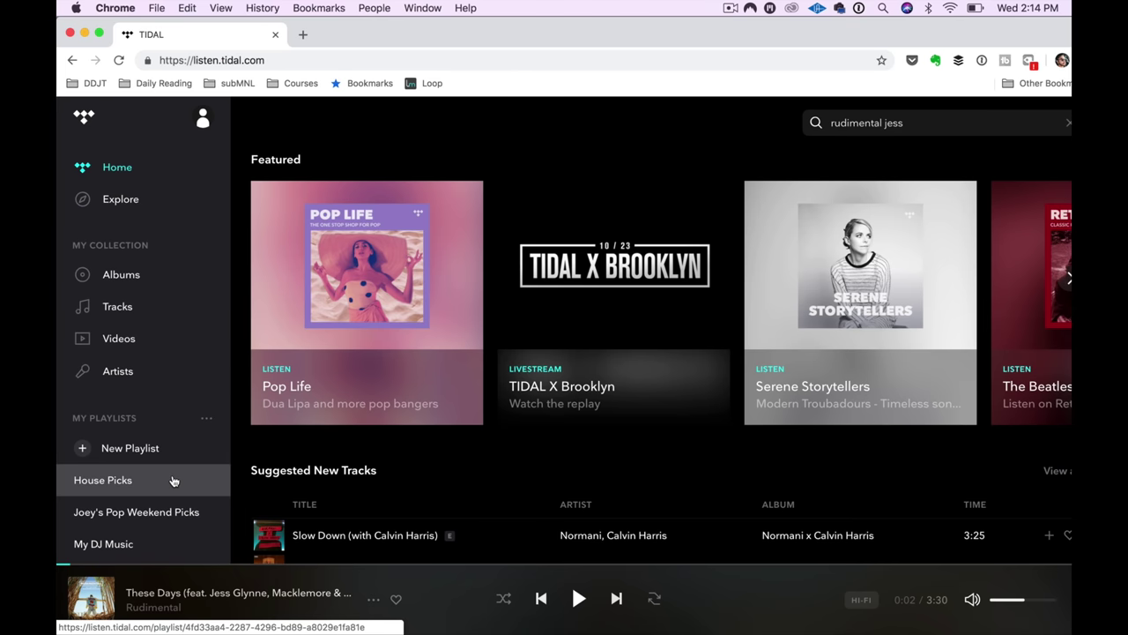
pyautogui.click(173, 479)
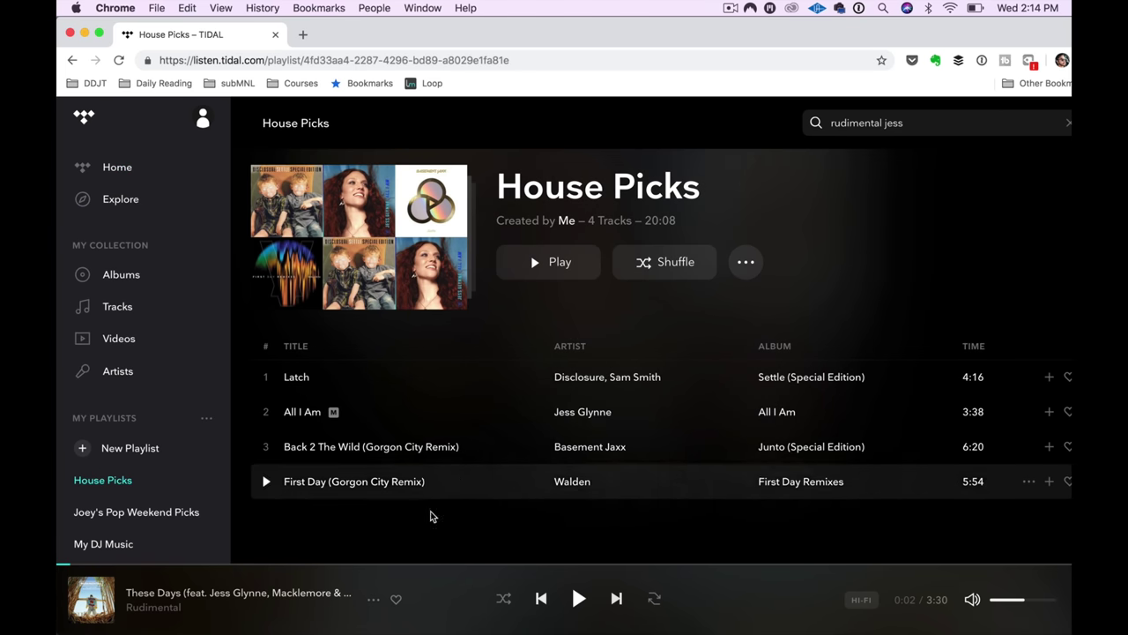
pyautogui.click(132, 513)
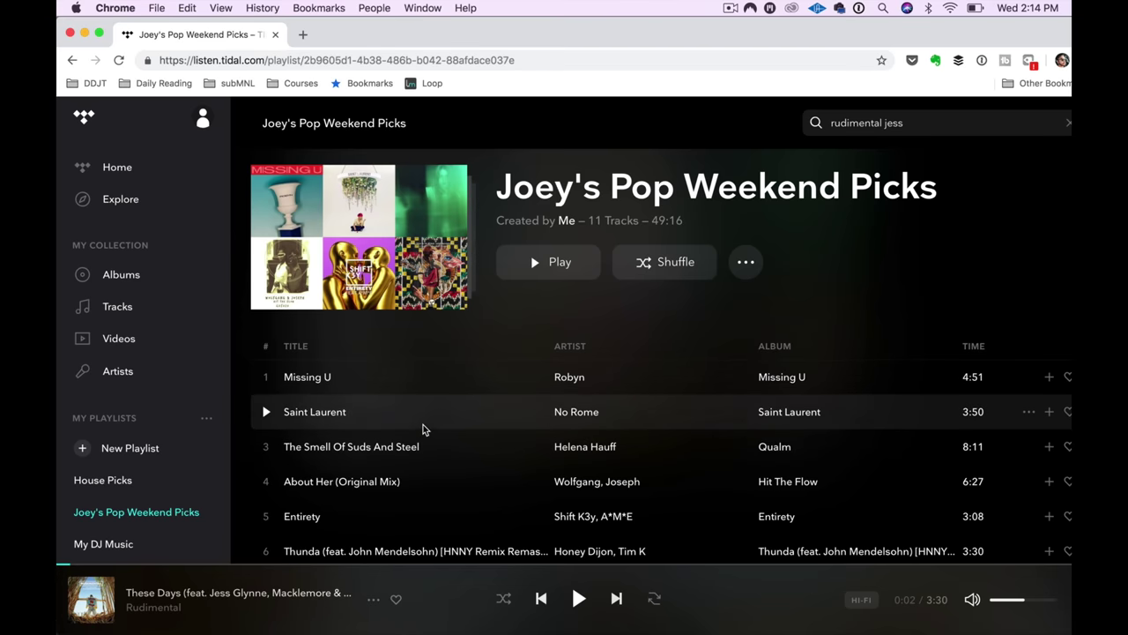
pyautogui.scroll(-3, 423, 429)
pyautogui.click(109, 557)
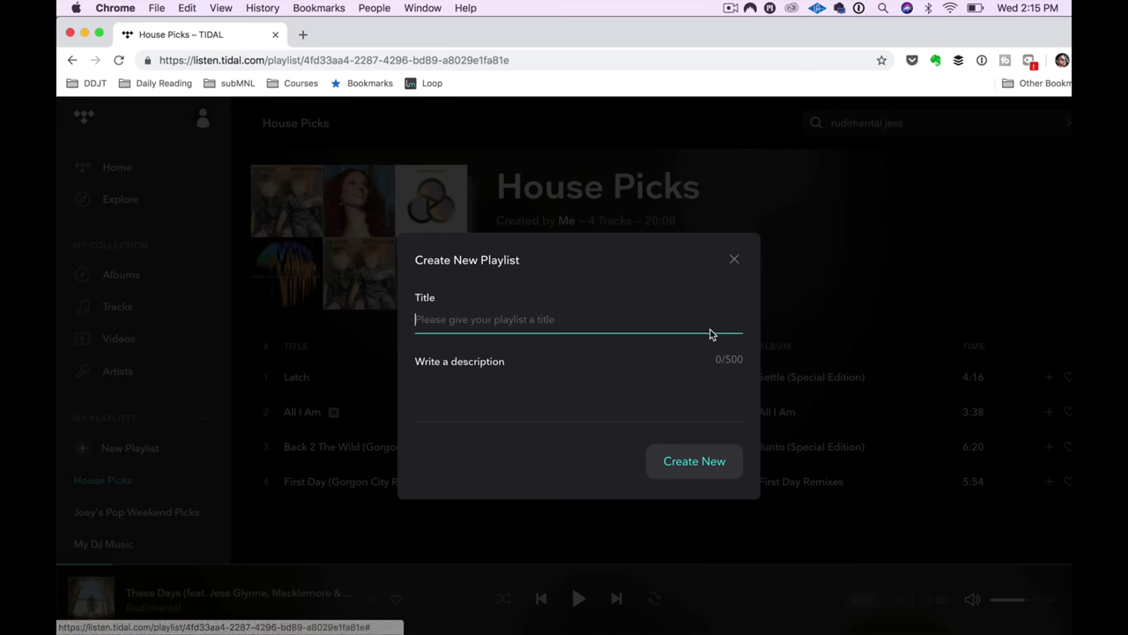
# Step: Create a new TIDAL playlist named 'Hip-hop Picks' and open its page
pyautogui.write('Hip-ho')
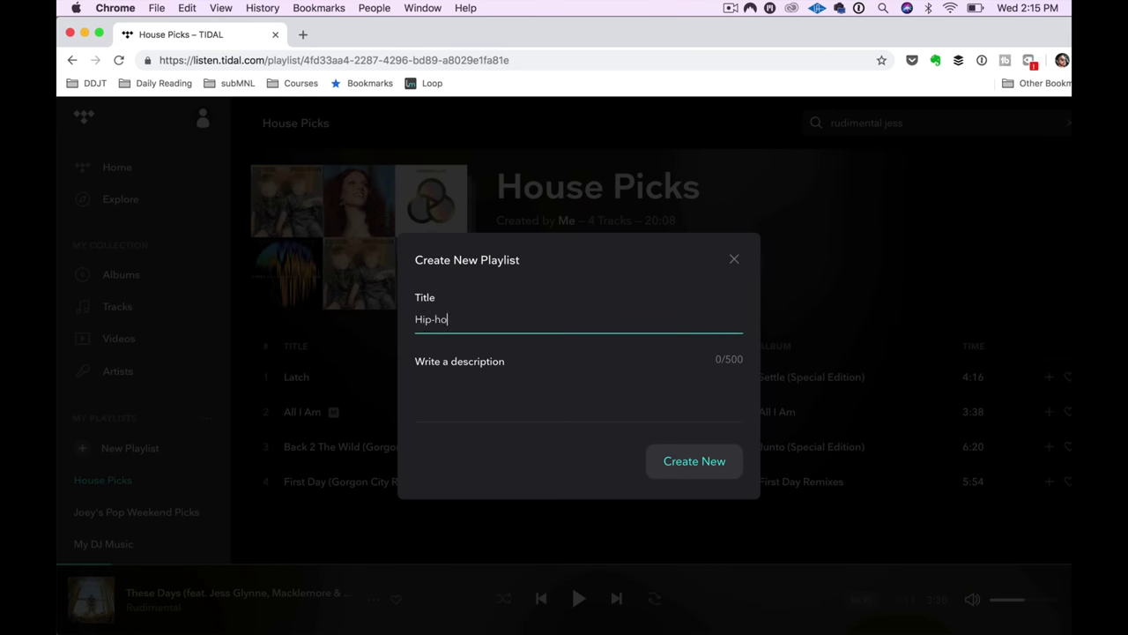
pyautogui.write('p Picks')
pyautogui.click(697, 455)
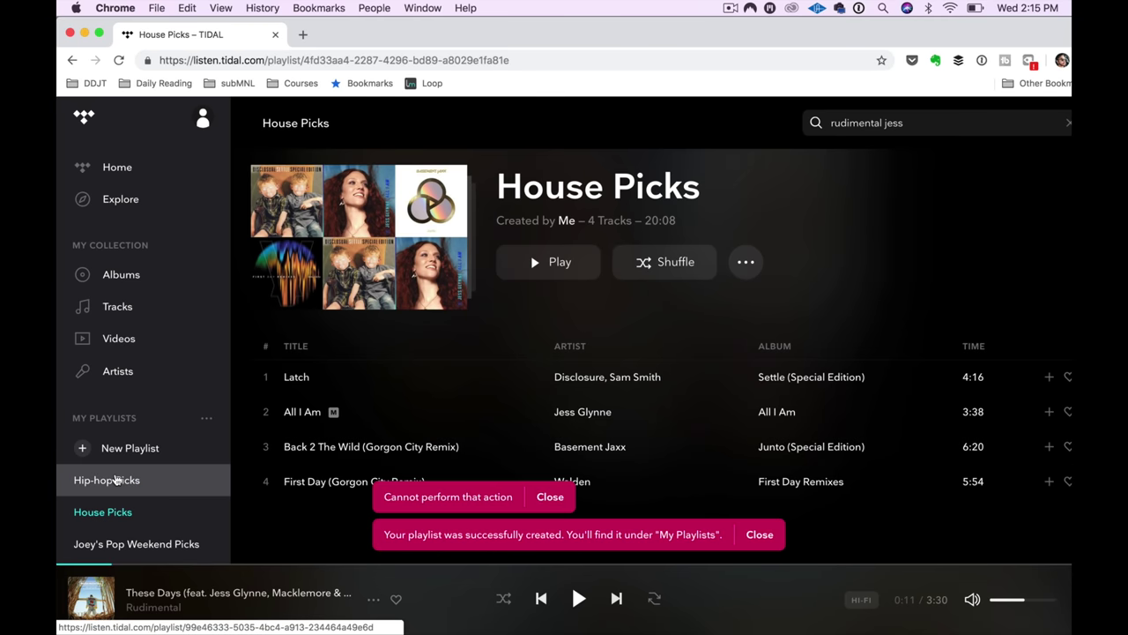
pyautogui.click(115, 480)
pyautogui.click(924, 123)
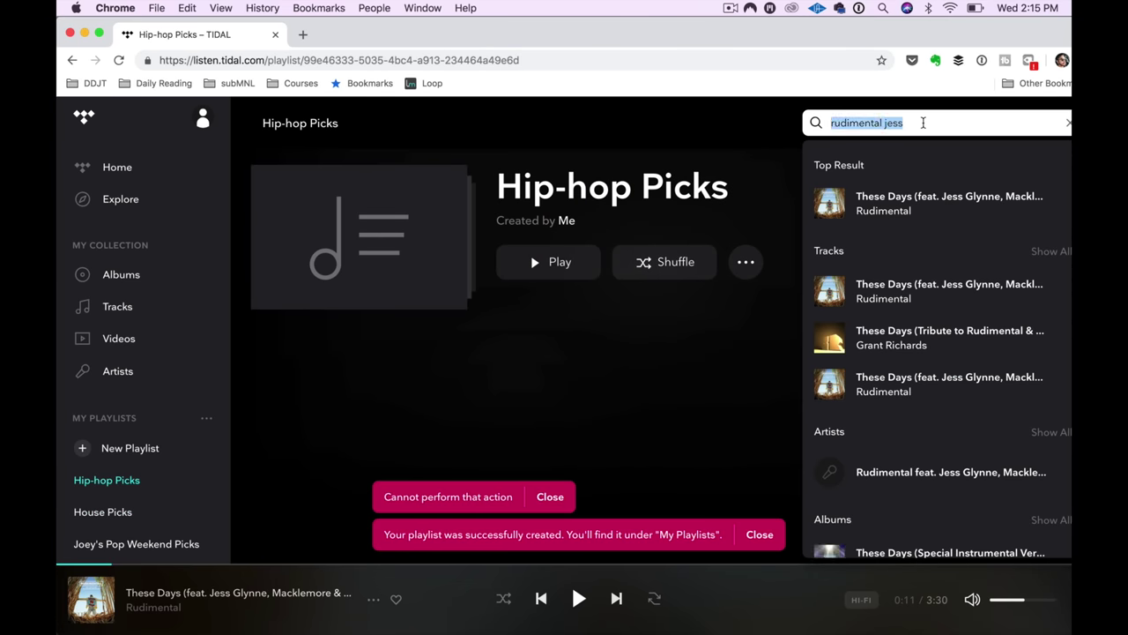
# Step: Search 'chance', add Chance The Rapper's No Problem to Hip-hop Picks, and open the five-track playlist
pyautogui.press('BackSpace')
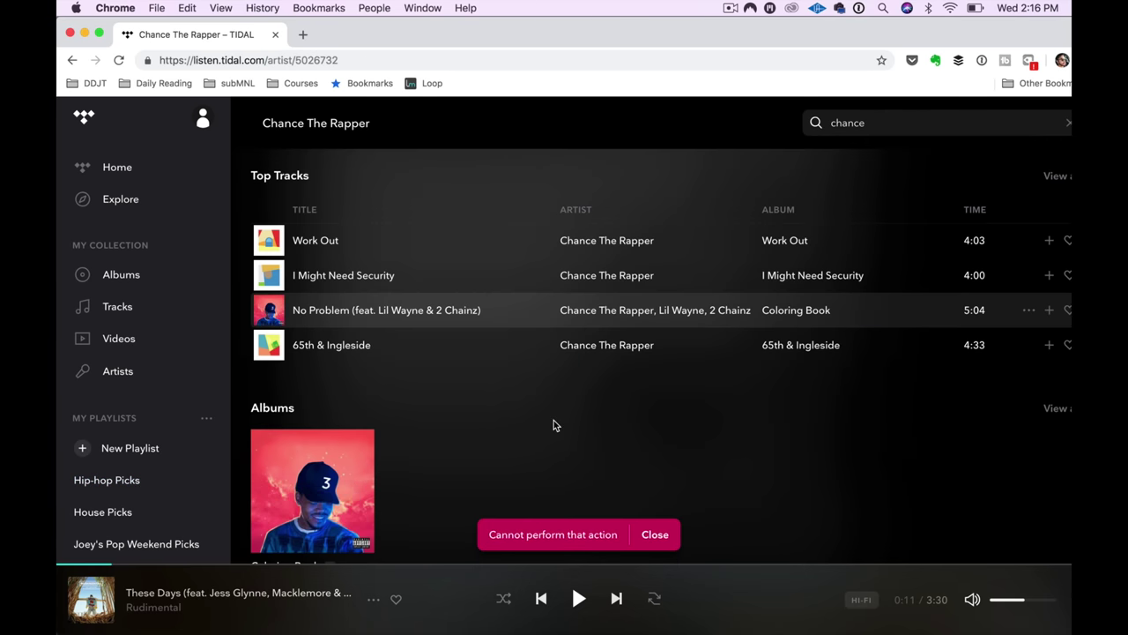
pyautogui.scroll(3, 553, 425)
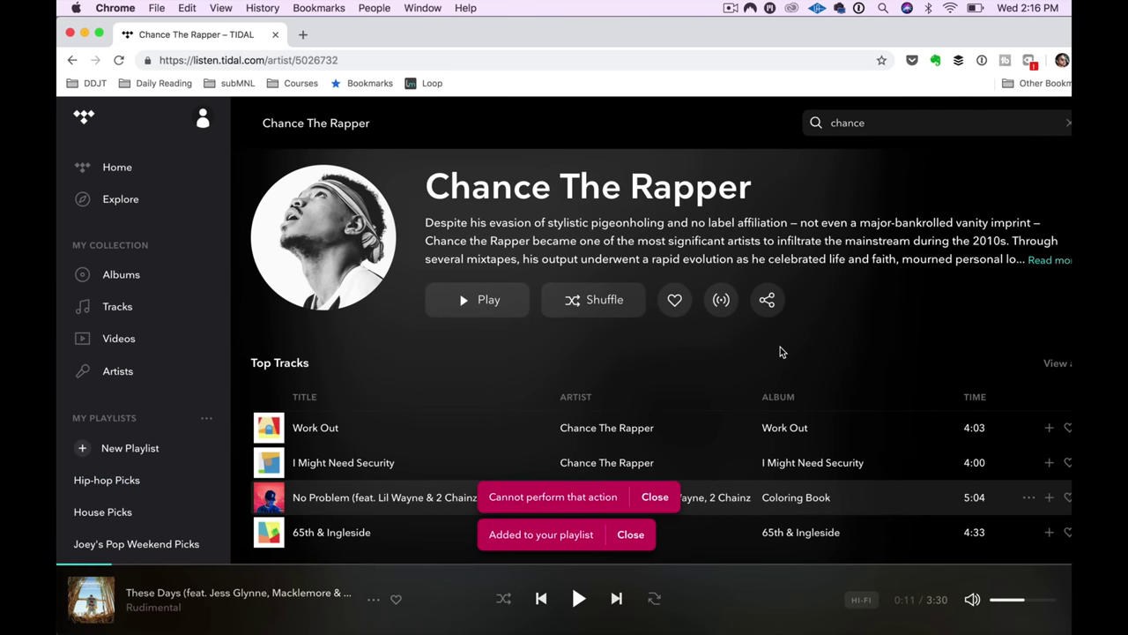
pyautogui.scroll(-1, 780, 352)
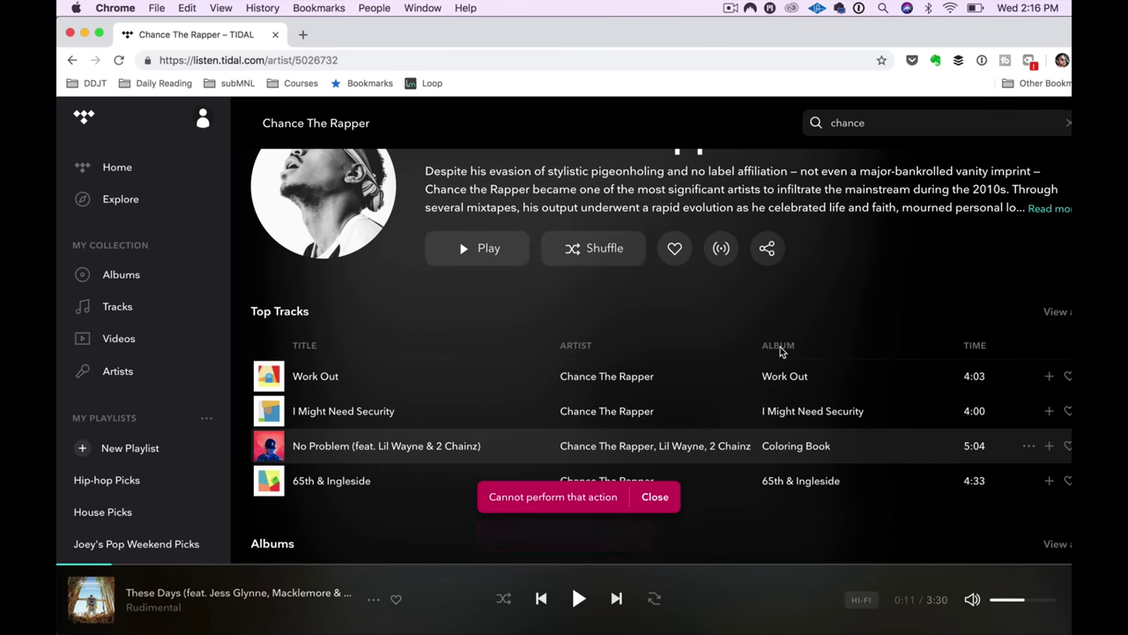
pyautogui.scroll(1, 780, 352)
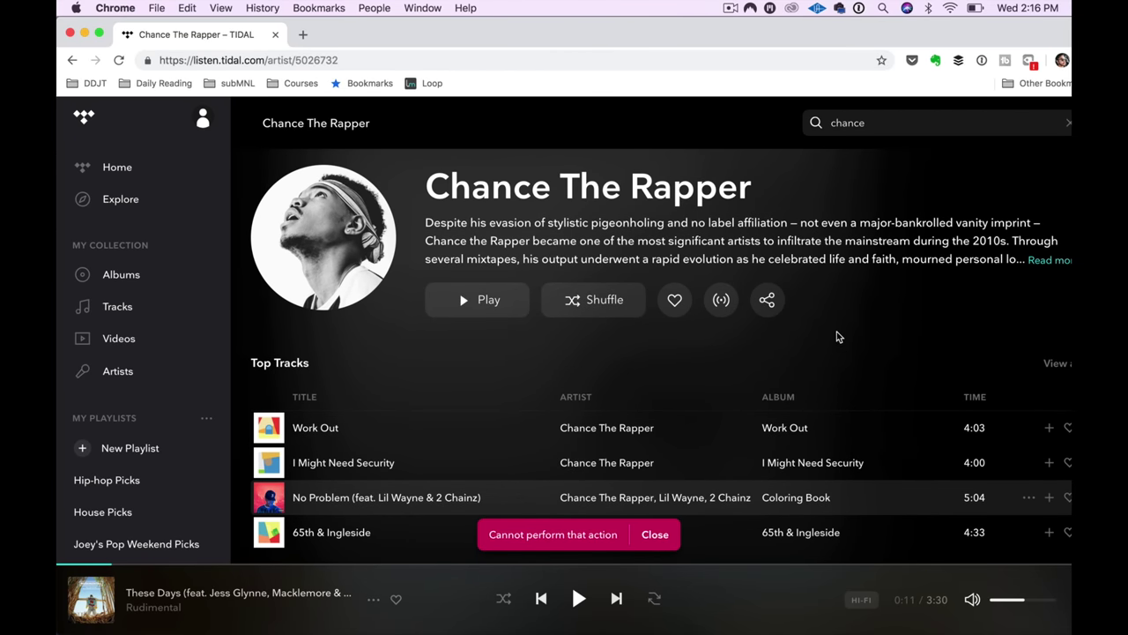
pyautogui.click(663, 534)
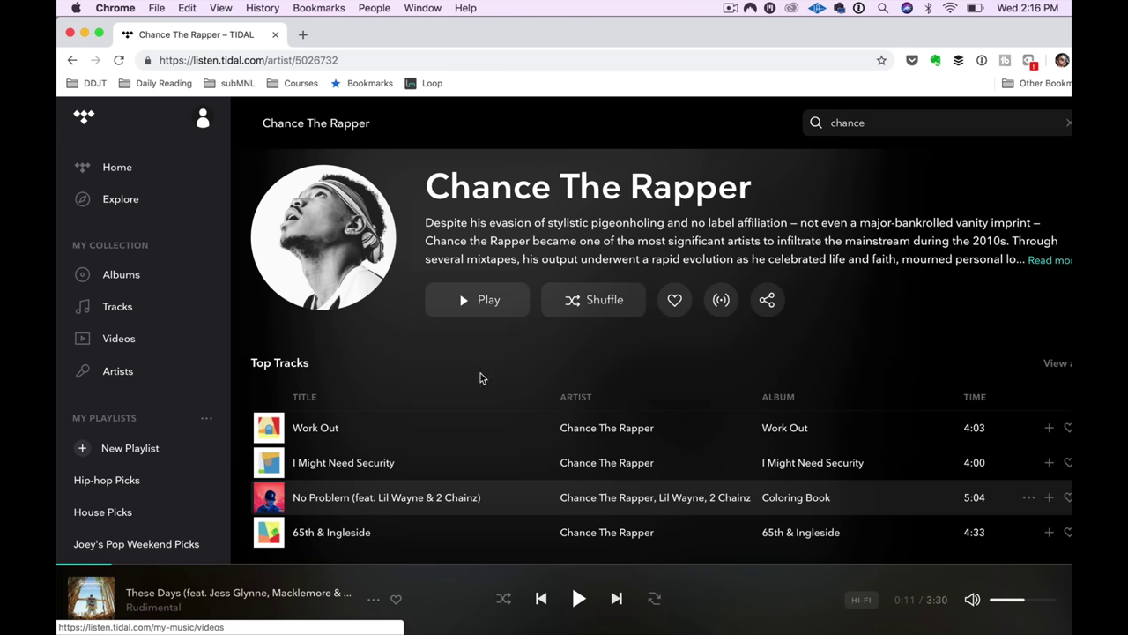
pyautogui.scroll(-5, 610, 357)
pyautogui.scroll(-2, 610, 357)
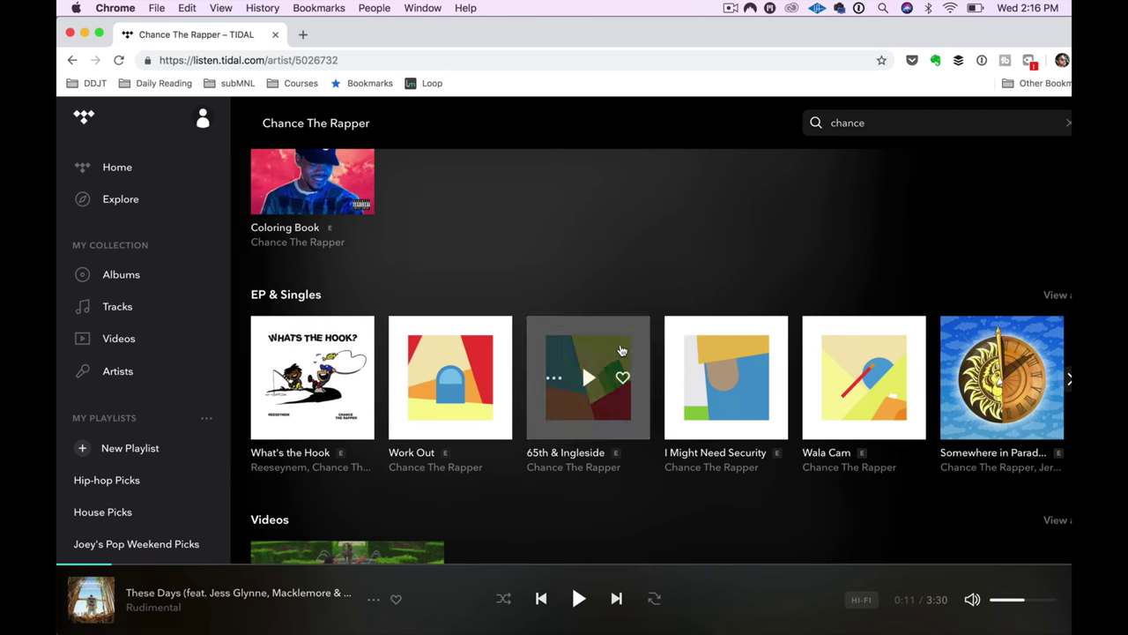
pyautogui.scroll(4, 617, 352)
pyautogui.scroll(3, 631, 357)
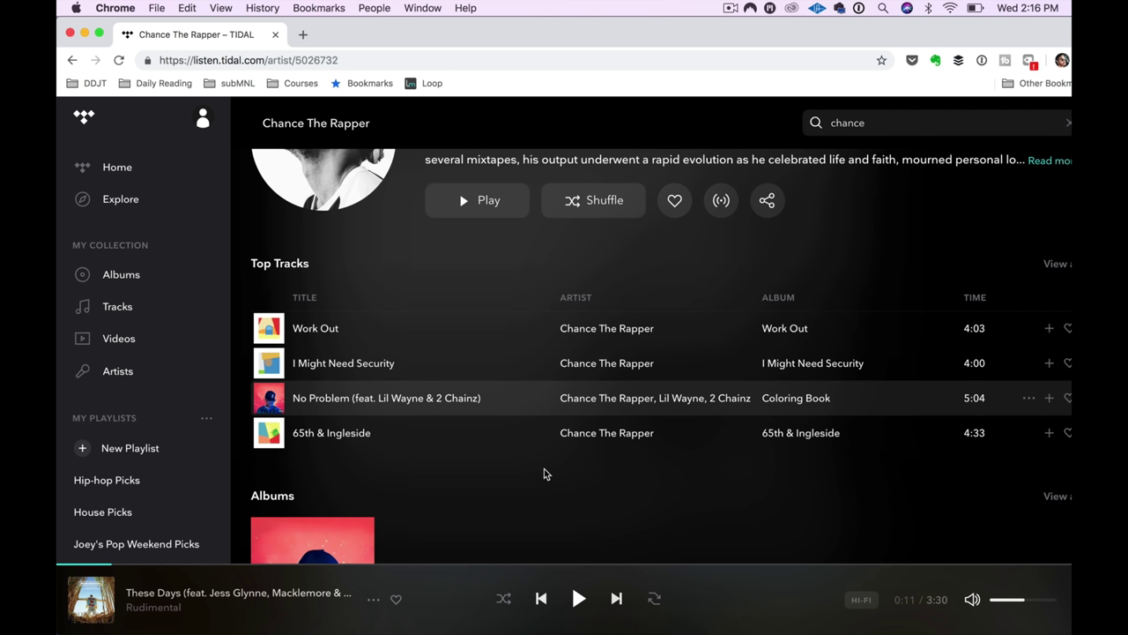
pyautogui.scroll(3, 544, 472)
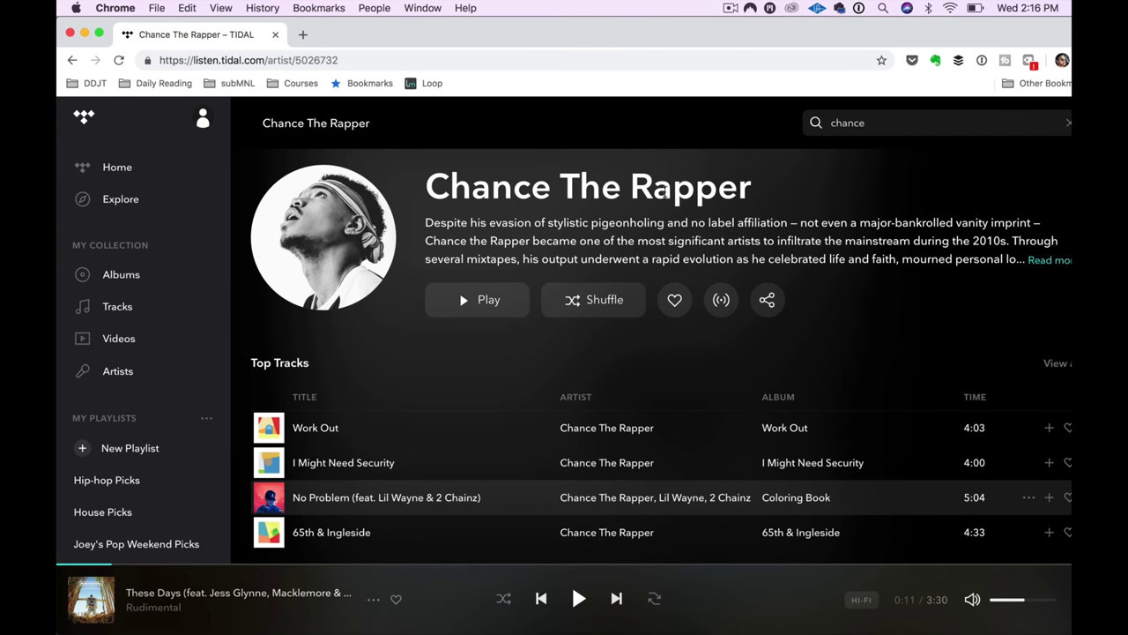
pyautogui.click(133, 478)
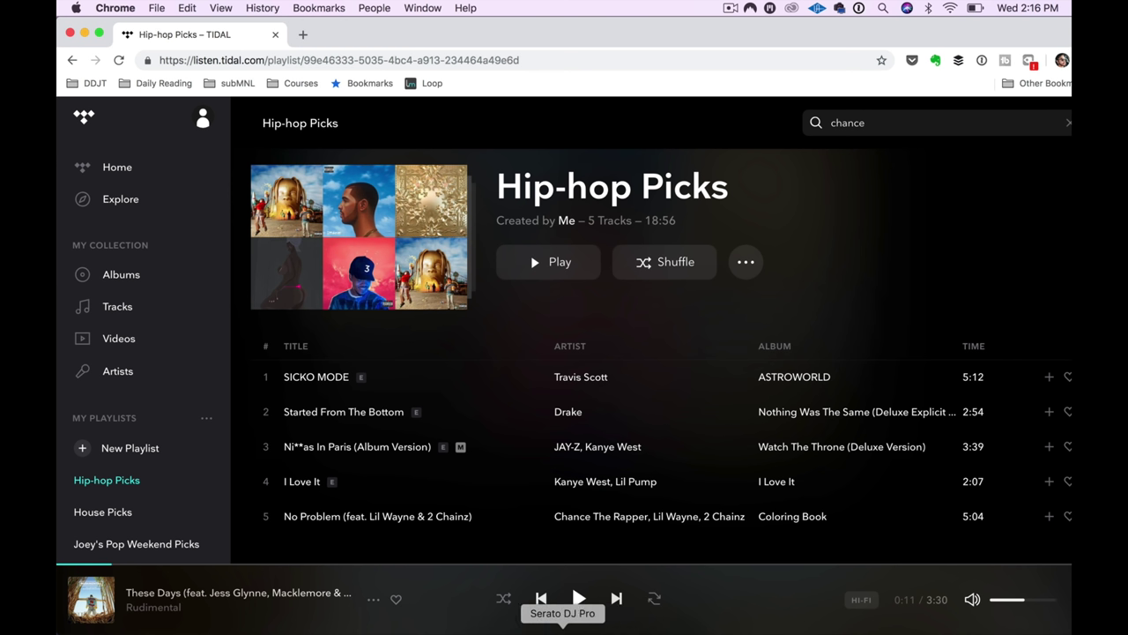
pyautogui.click(559, 629)
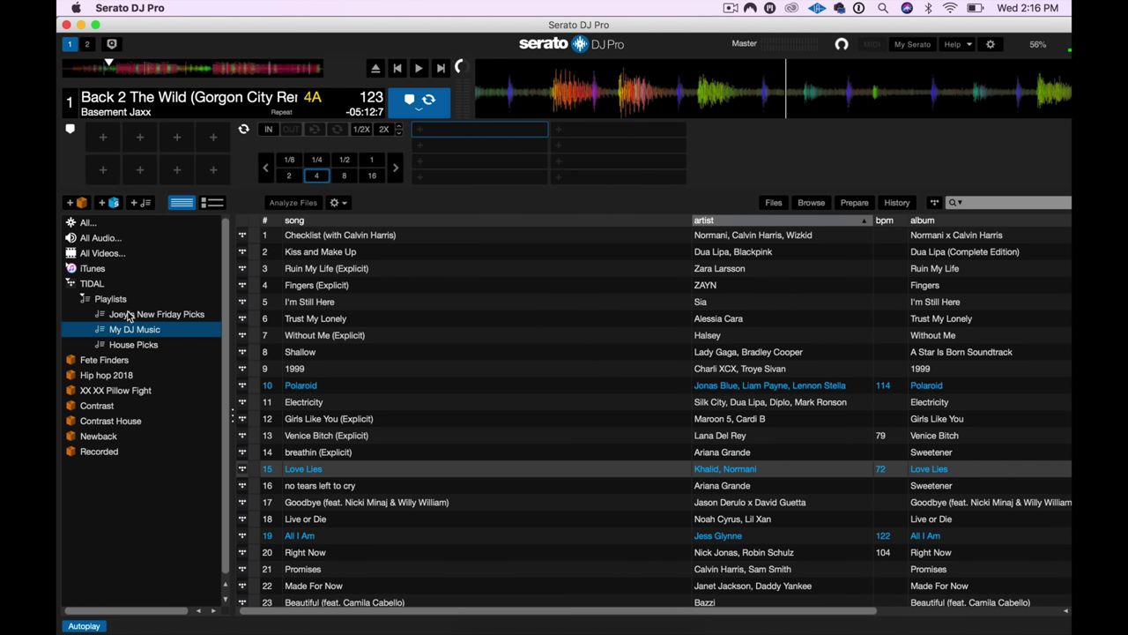
# Step: Expand the TIDAL section in the Serato sidebar to show its playlists
pyautogui.click(72, 284)
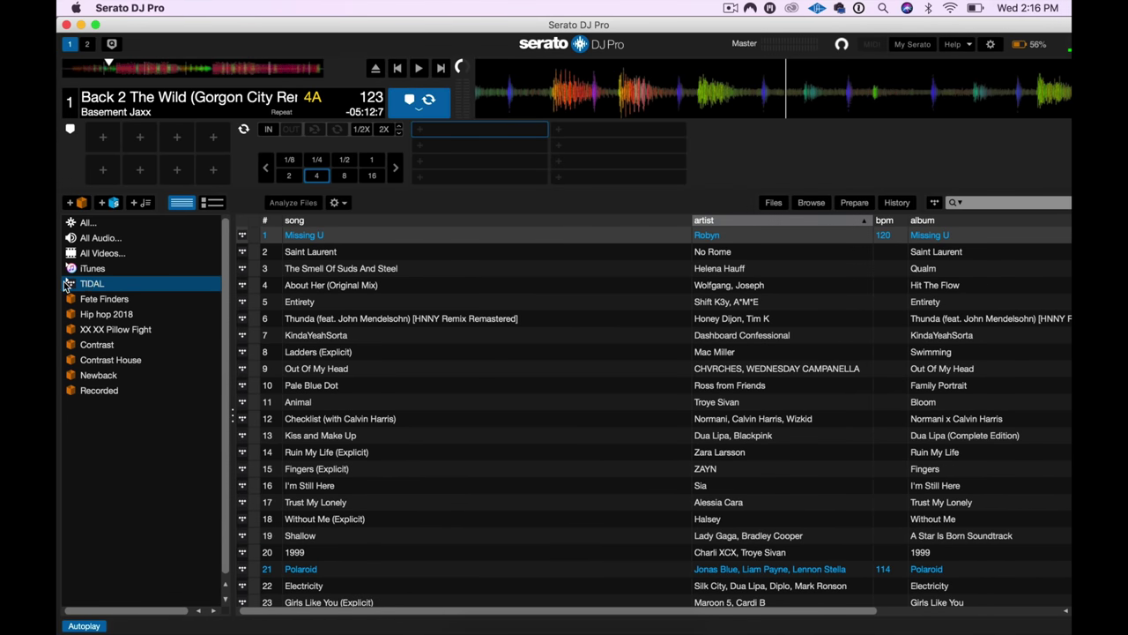
pyautogui.click(66, 284)
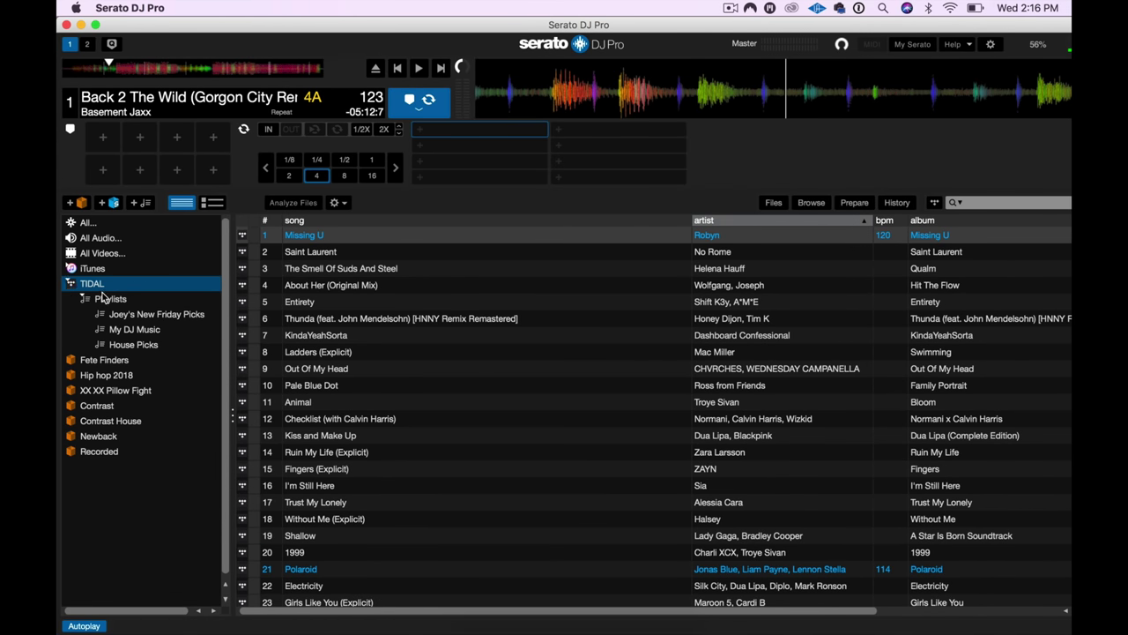
pyautogui.click(84, 301)
pyautogui.click(84, 300)
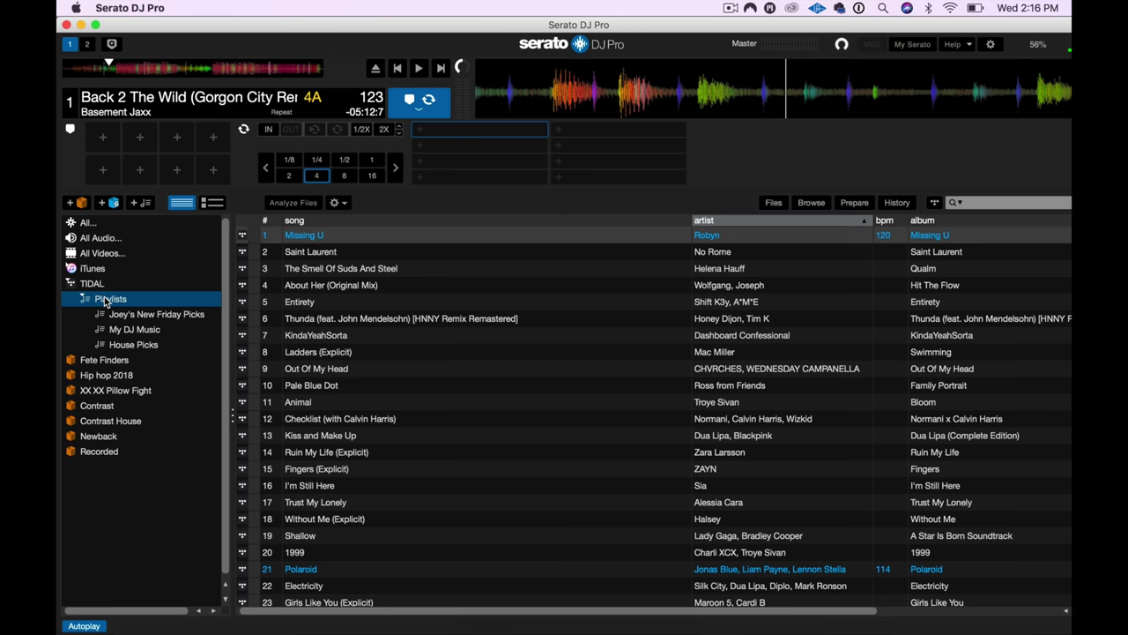
pyautogui.click(68, 284)
pyautogui.click(68, 284)
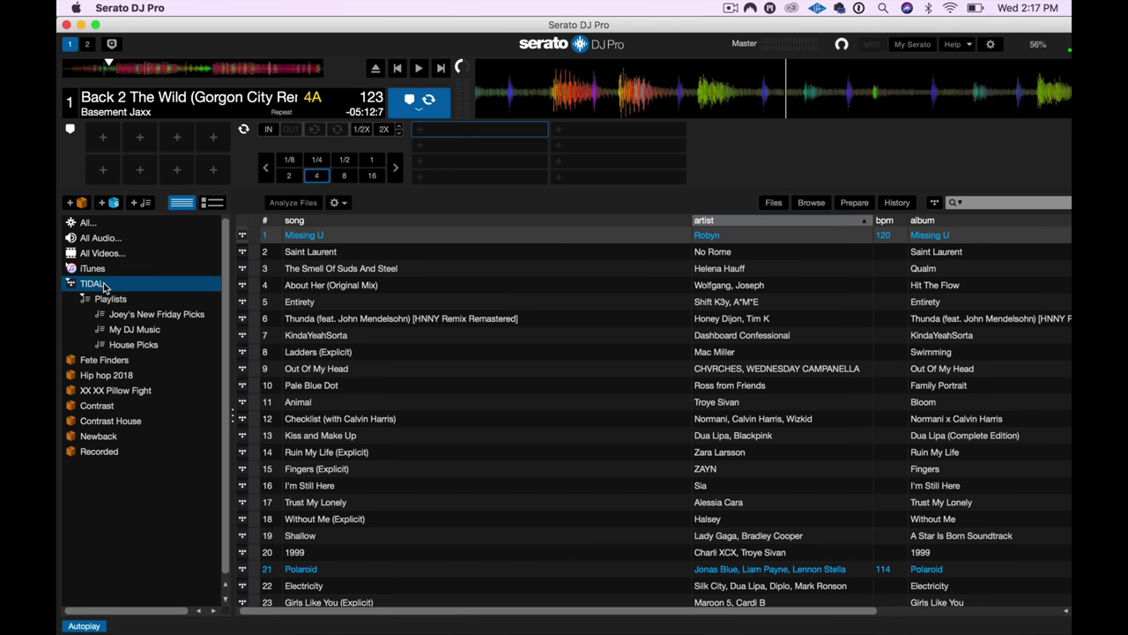
# Step: Quit and relaunch Serato DJ Pro, then open the synced Hip-hop Picks playlist
pyautogui.click(66, 26)
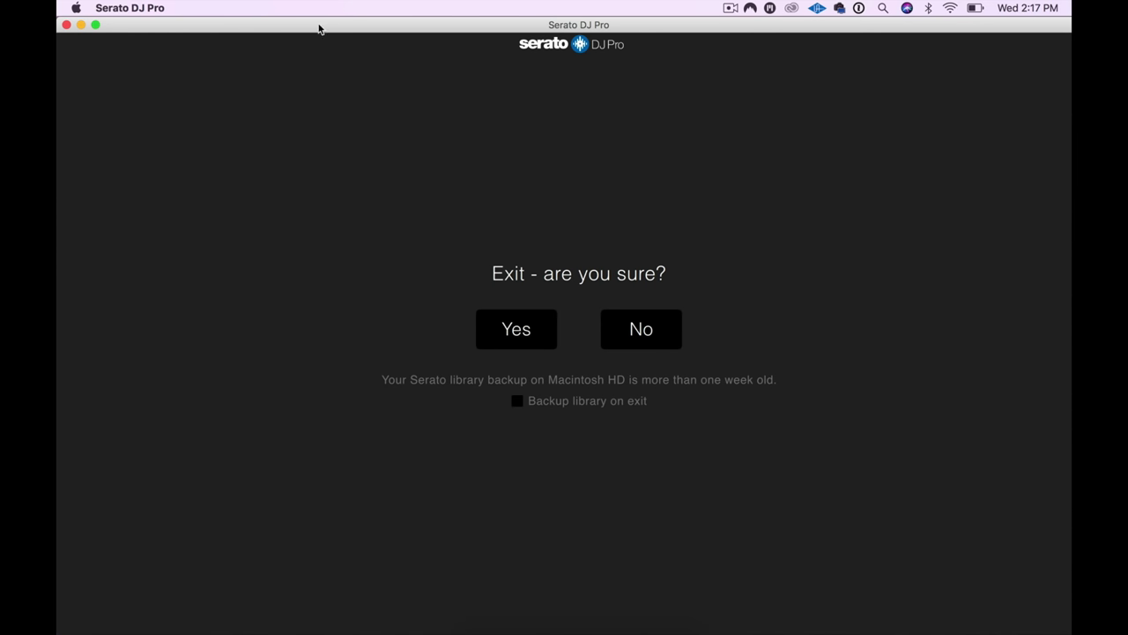
pyautogui.click(534, 335)
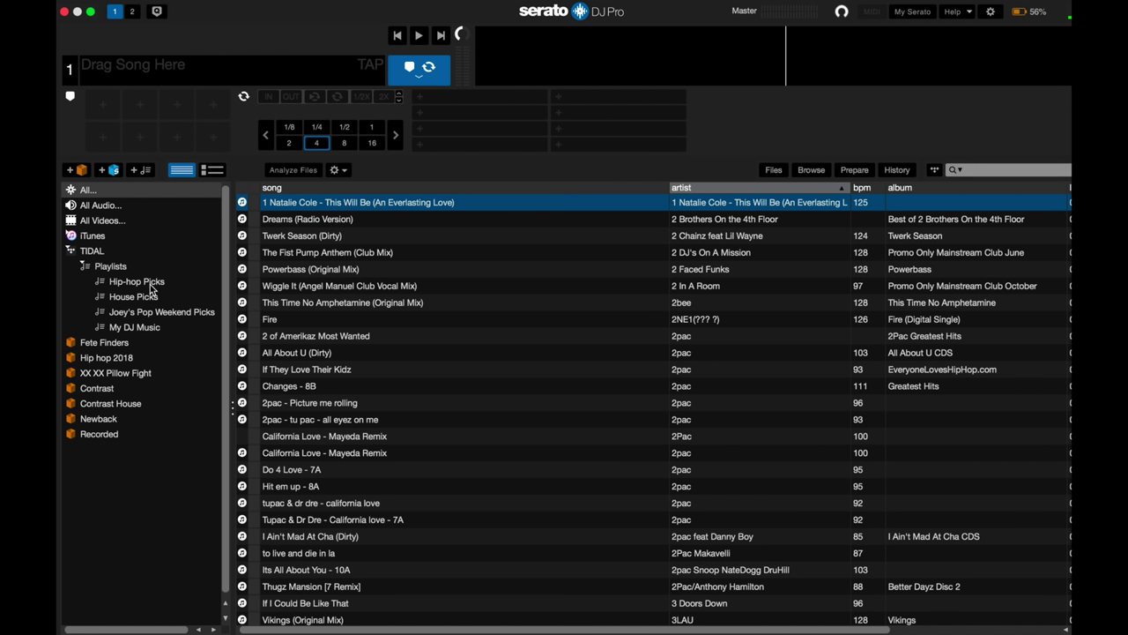
pyautogui.click(150, 283)
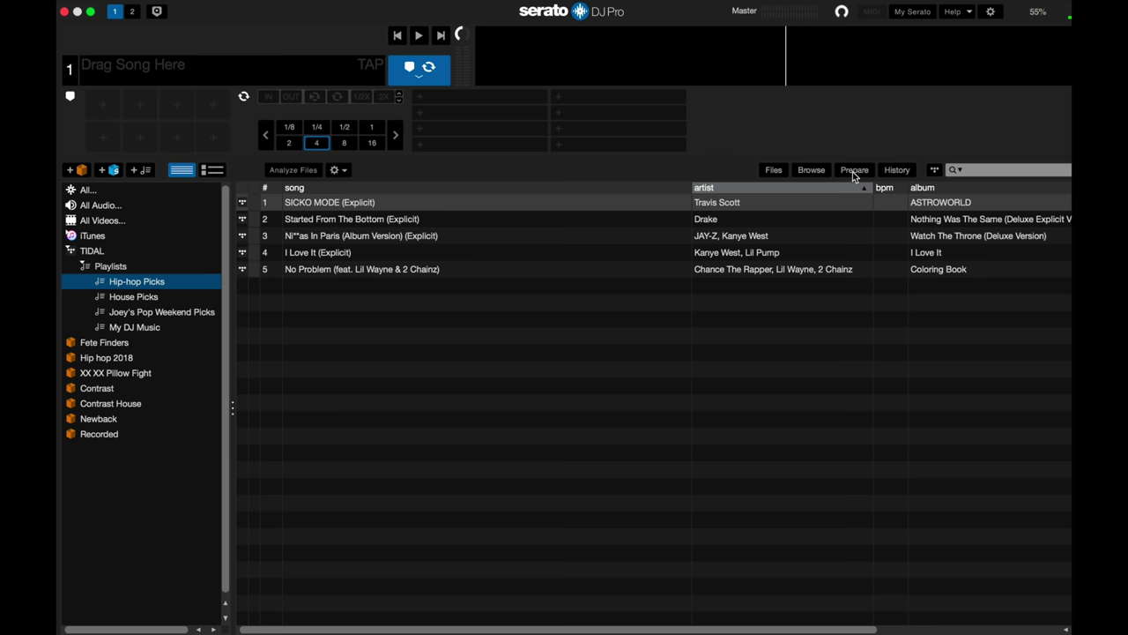
# Step: Add SICKO MODE and Ni**as In Paris from Hip-hop Picks to the Prepare list
pyautogui.click(854, 173)
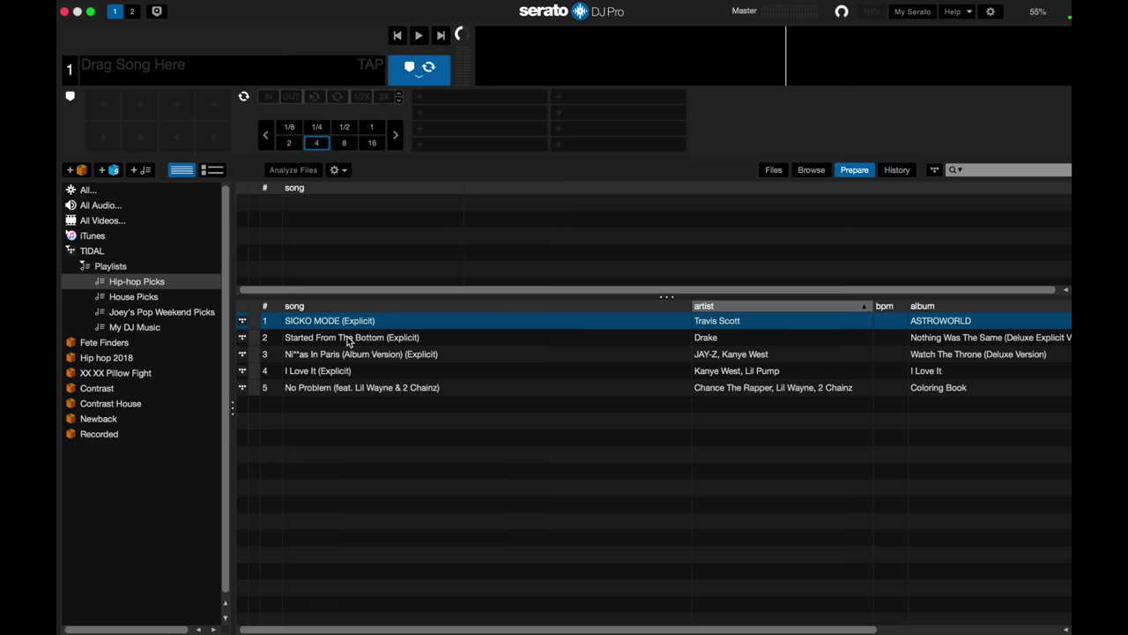
pyautogui.moveTo(336, 323); pyautogui.dragTo(476, 205)
pyautogui.moveTo(323, 360); pyautogui.dragTo(431, 231)
# Step: Add three Contrast House tracks to the Prepare list and step through its entries
pyautogui.click(103, 403)
pyautogui.click(520, 435)
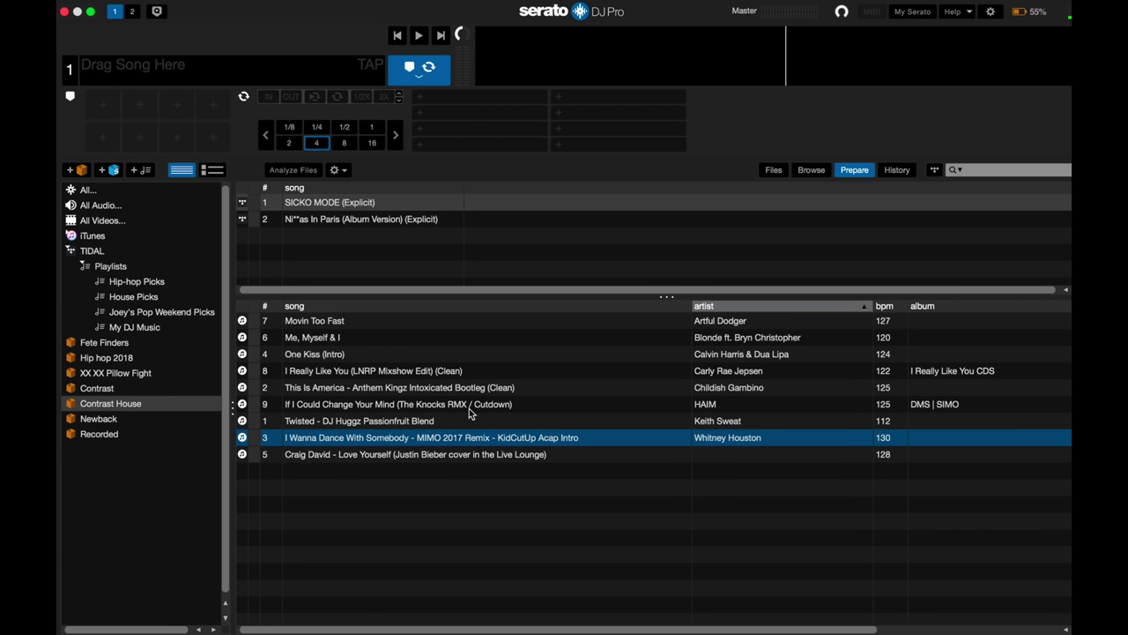
pyautogui.keyDown('shift'); pyautogui.click(455, 408); pyautogui.keyUp('shift')
pyautogui.moveTo(386, 406); pyautogui.dragTo(504, 247)
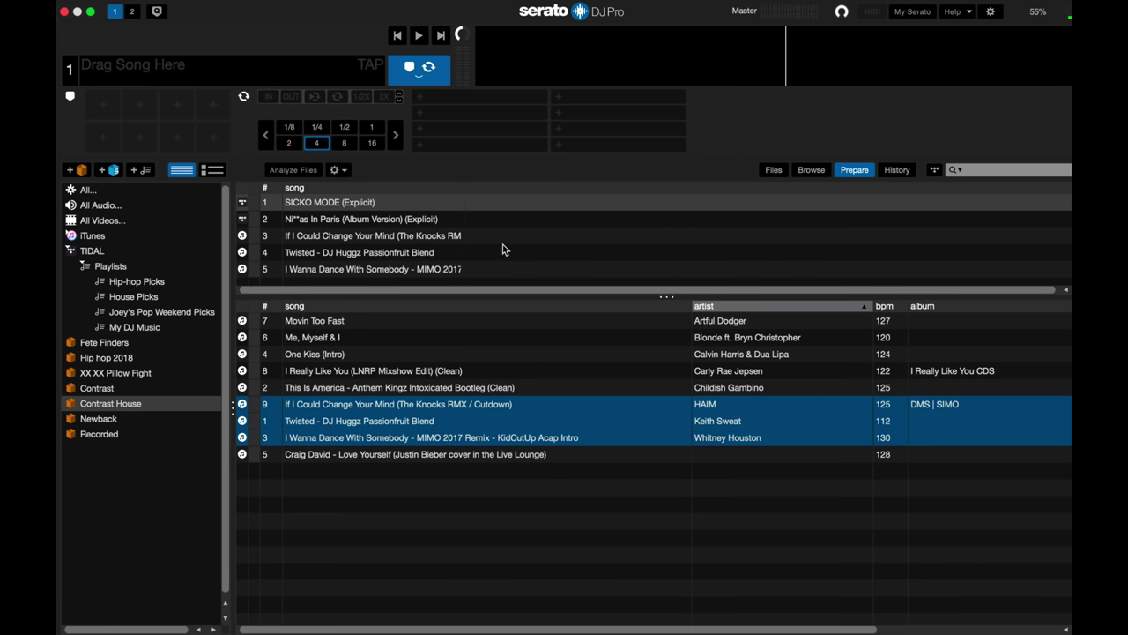
pyautogui.click(342, 256)
pyautogui.press('Up')
pyautogui.press('Up')
pyautogui.press('Up')
pyautogui.press('Down')
pyautogui.press('Down')
pyautogui.press('Down')
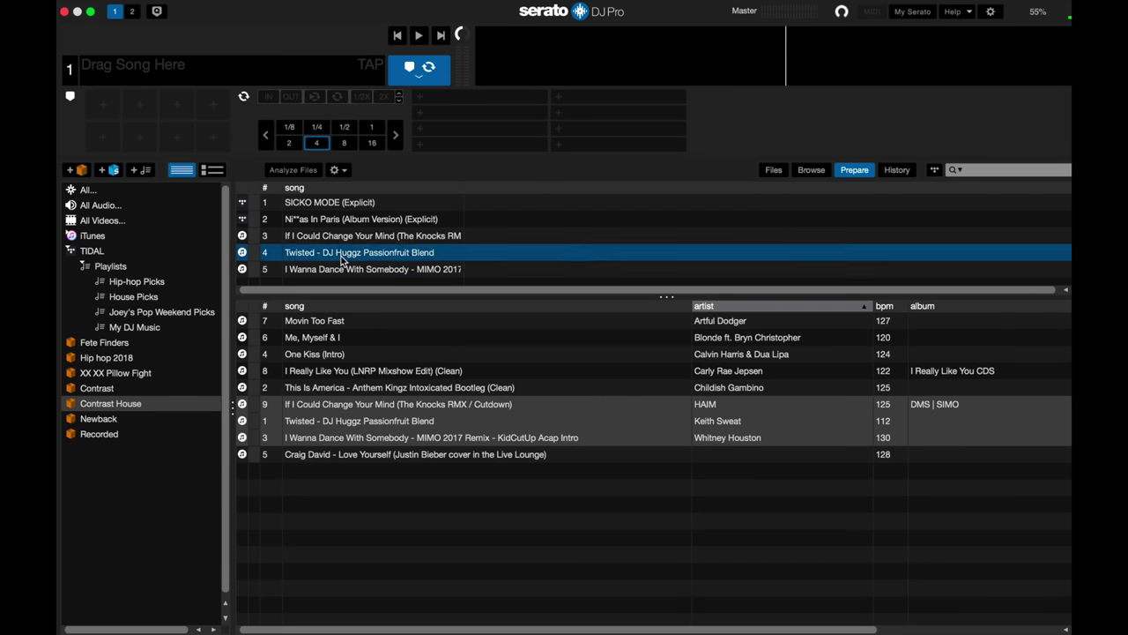
pyautogui.press('Down')
pyautogui.press('Up')
pyautogui.press('Up')
pyautogui.press('Up')
pyautogui.press('Up')
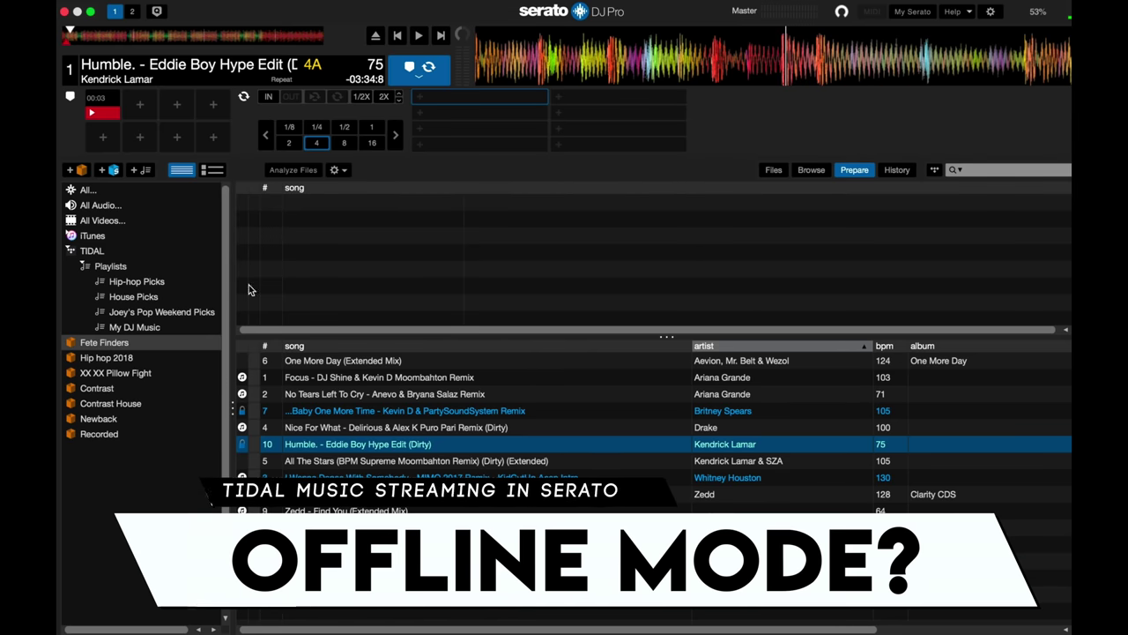
# Step: Return to the TIDAL Hip-hop Picks playlist to list its five tracks
pyautogui.click(137, 282)
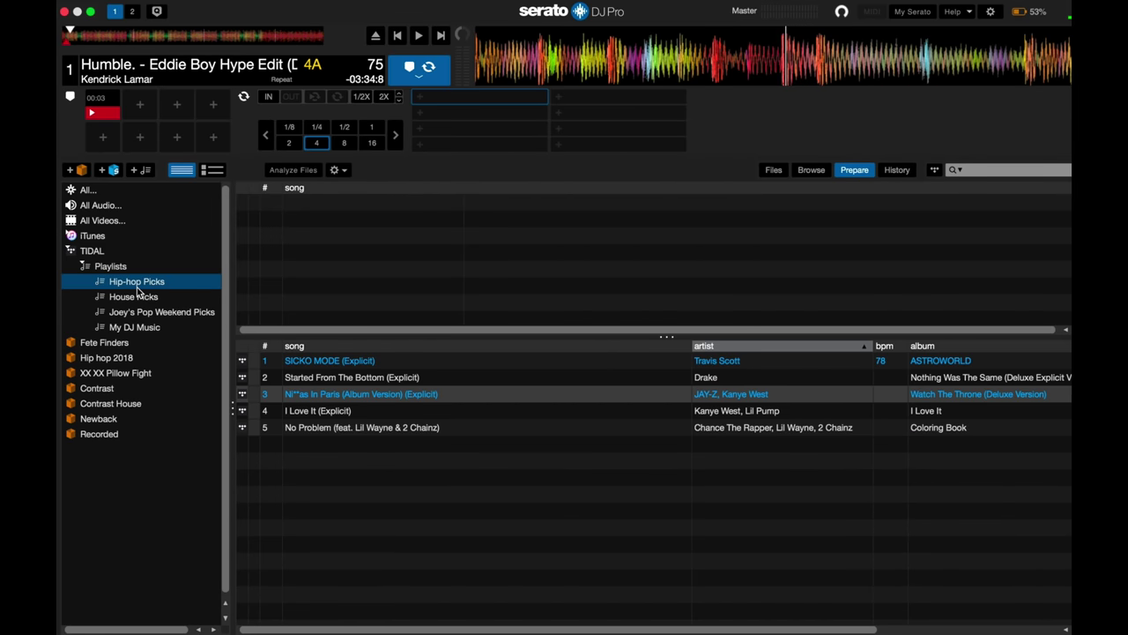